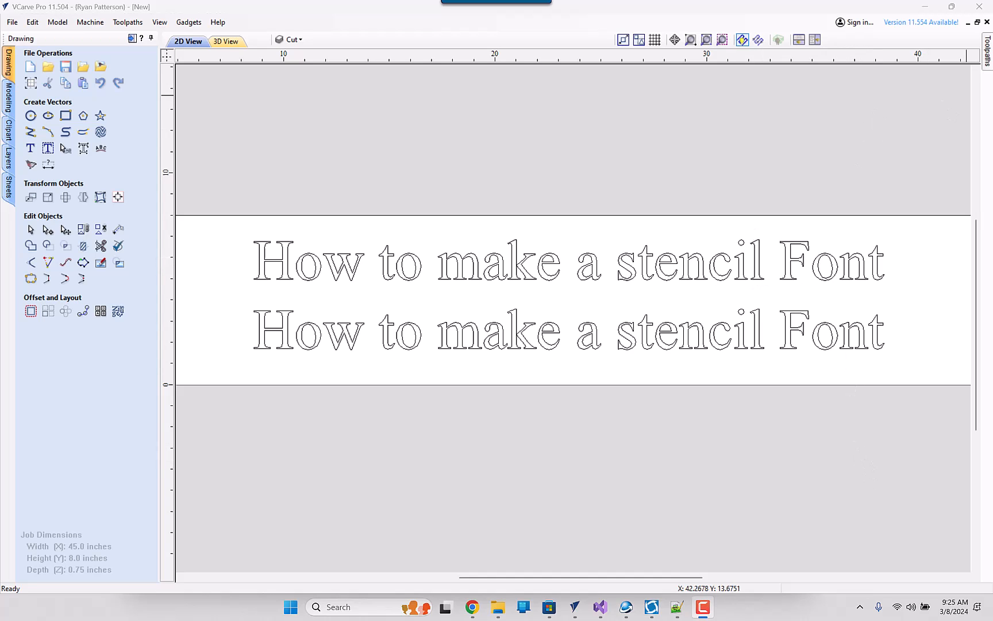
- Preview all toolpaths in the 3D view and examine the cut lettering up close
click(987, 49)
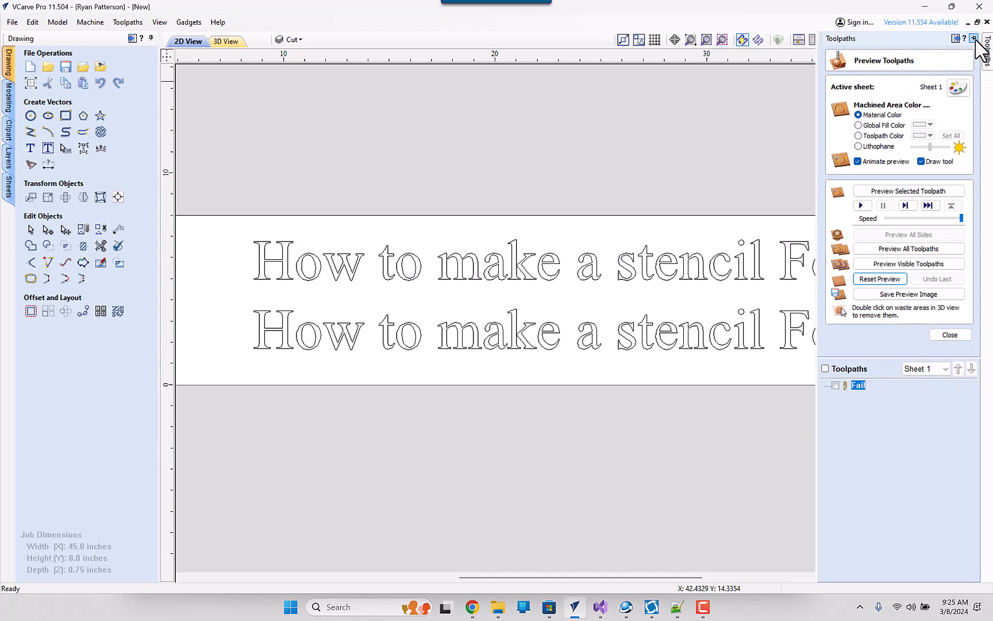
click(975, 39)
mouse_move(872, 391)
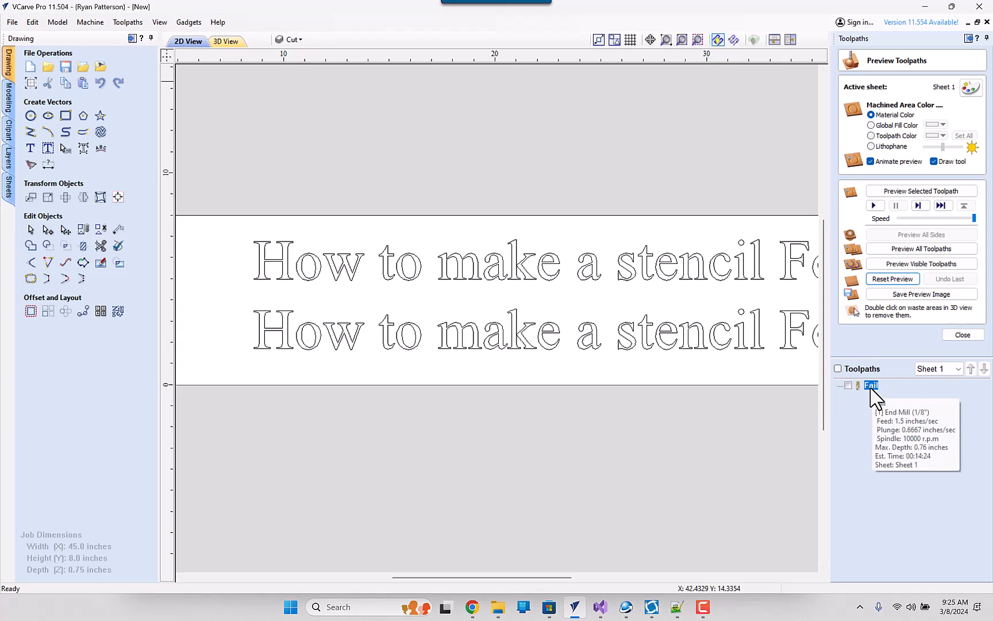
click(226, 41)
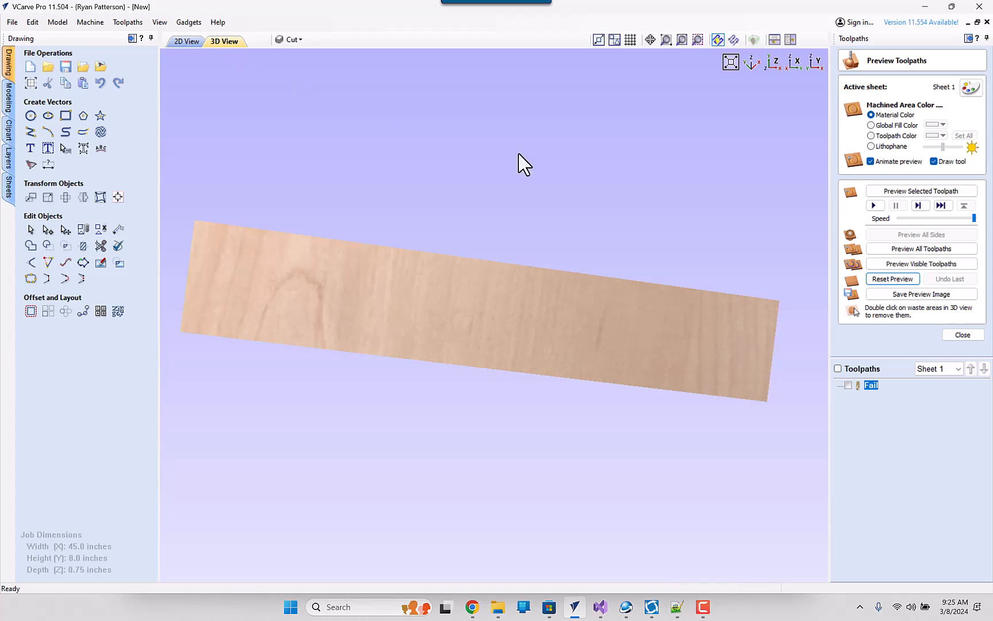
click(916, 248)
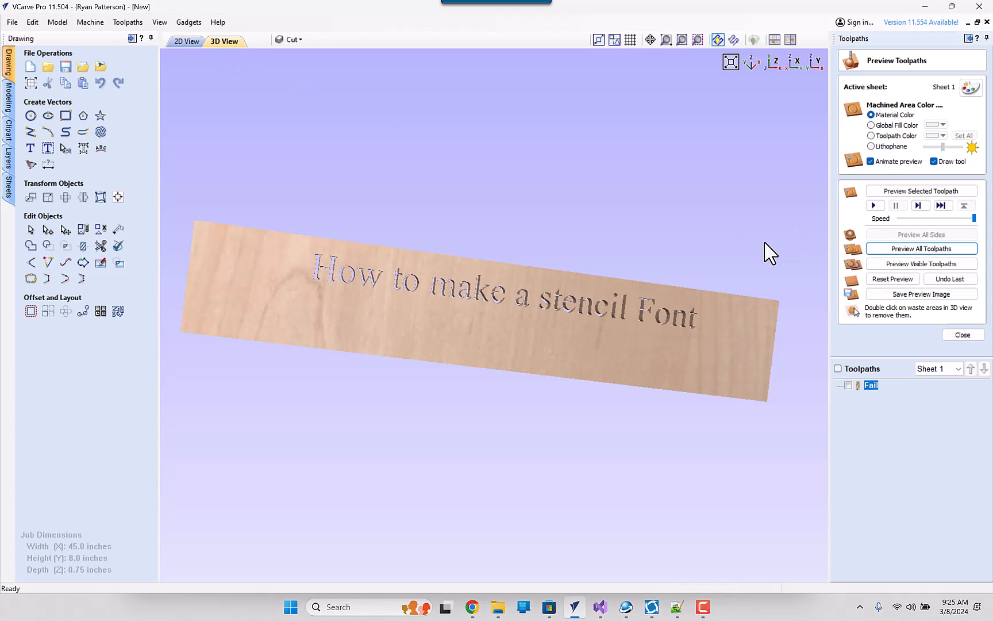
drag(705, 332, 670, 296)
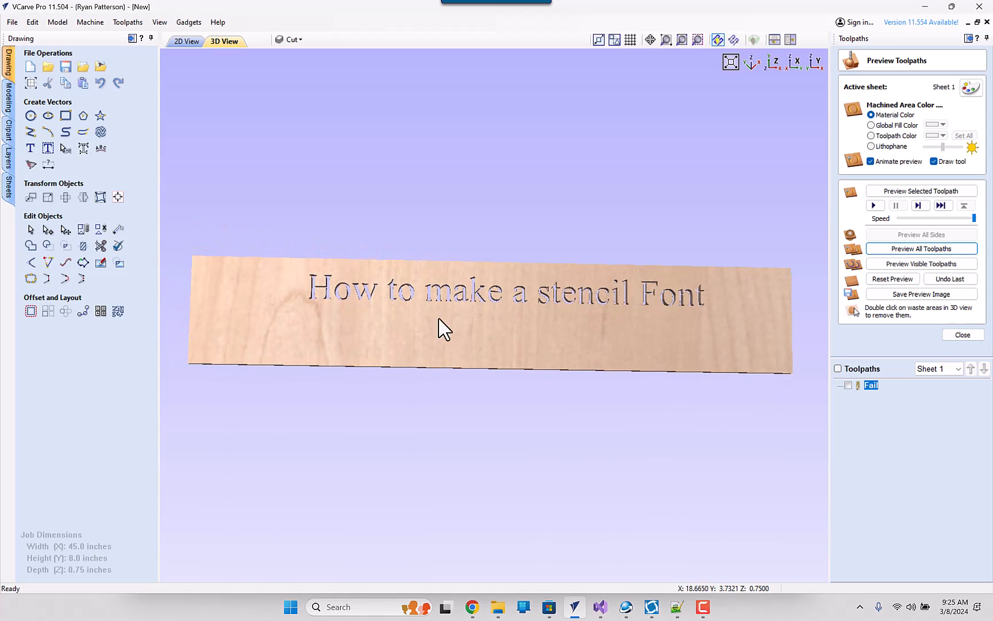
scroll(337, 303, up, 3)
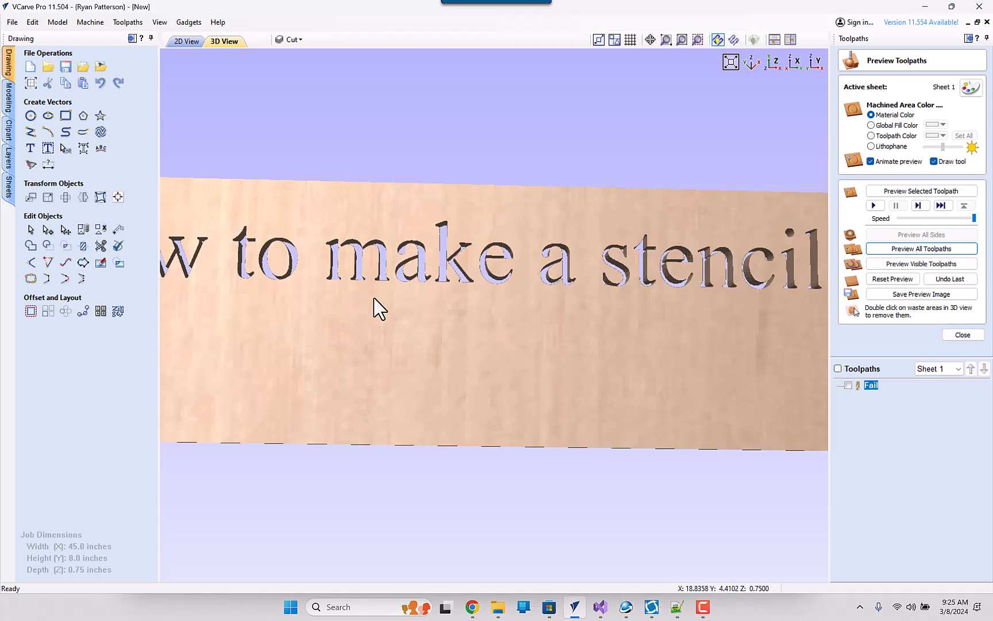
scroll(377, 306, down, 1)
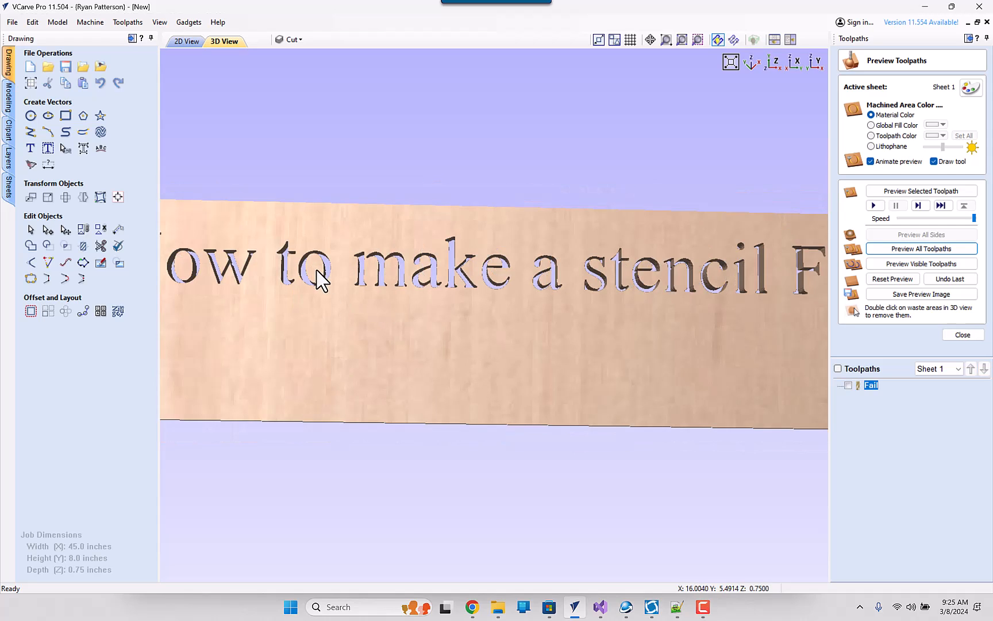
- Remove the loose waste centres of the o letters in "How", "to" and "Font" from the 3D preview
double_click(317, 270)
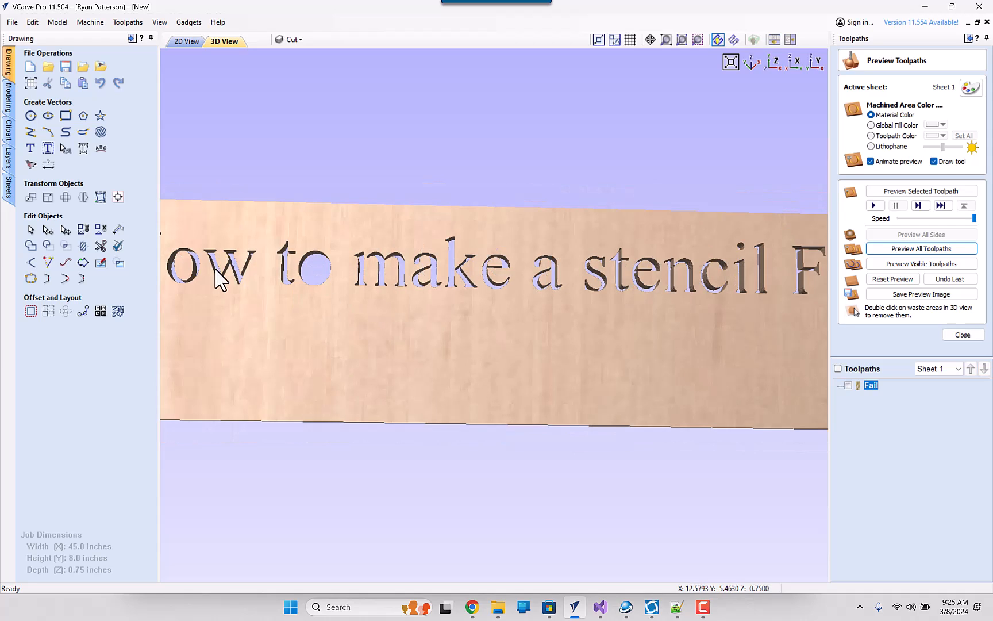
double_click(181, 266)
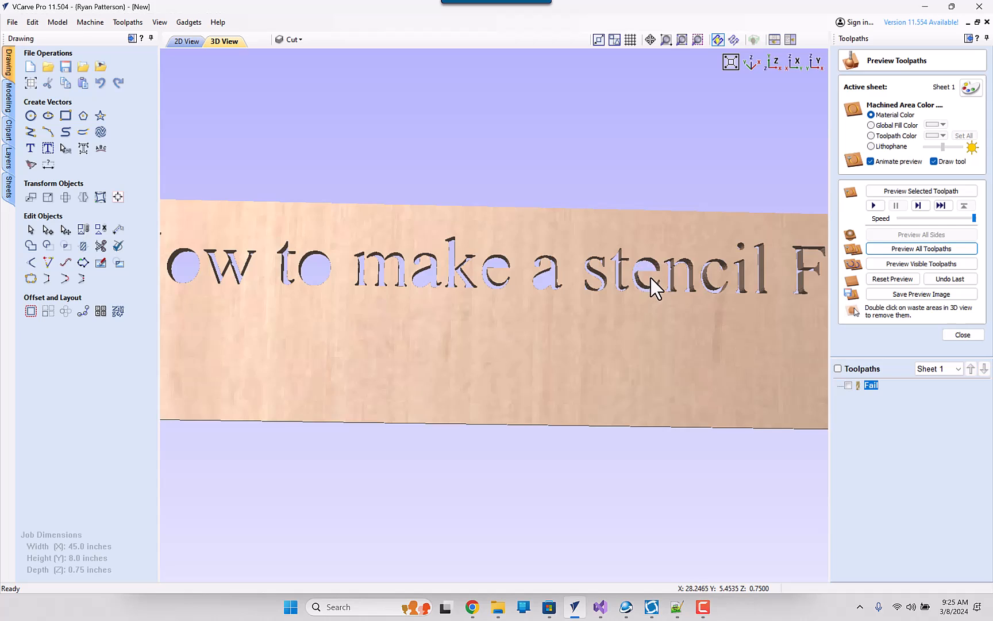
scroll(650, 289, down, 2)
double_click(742, 290)
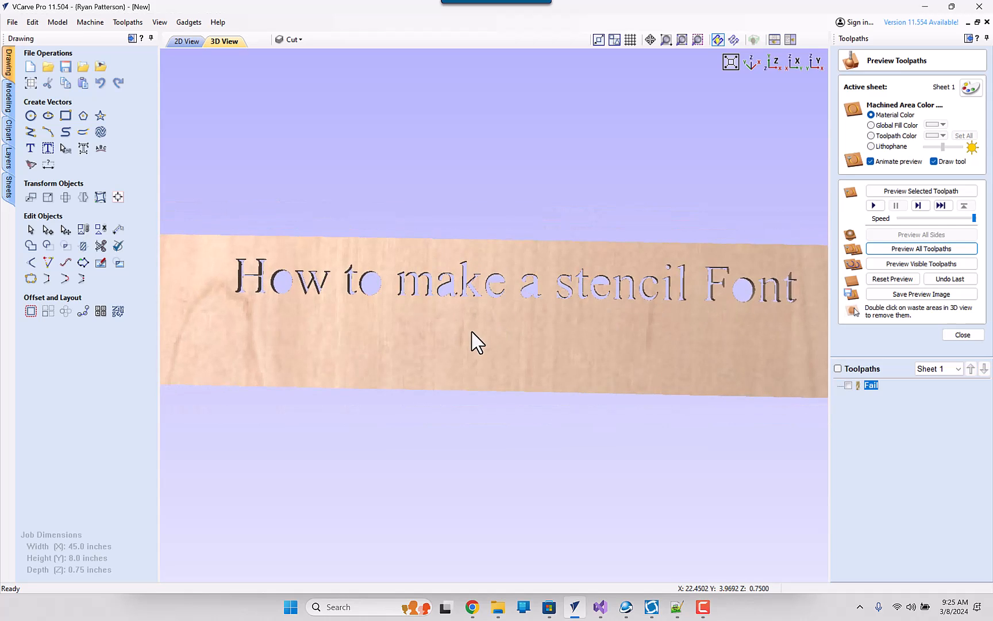
double_click(370, 284)
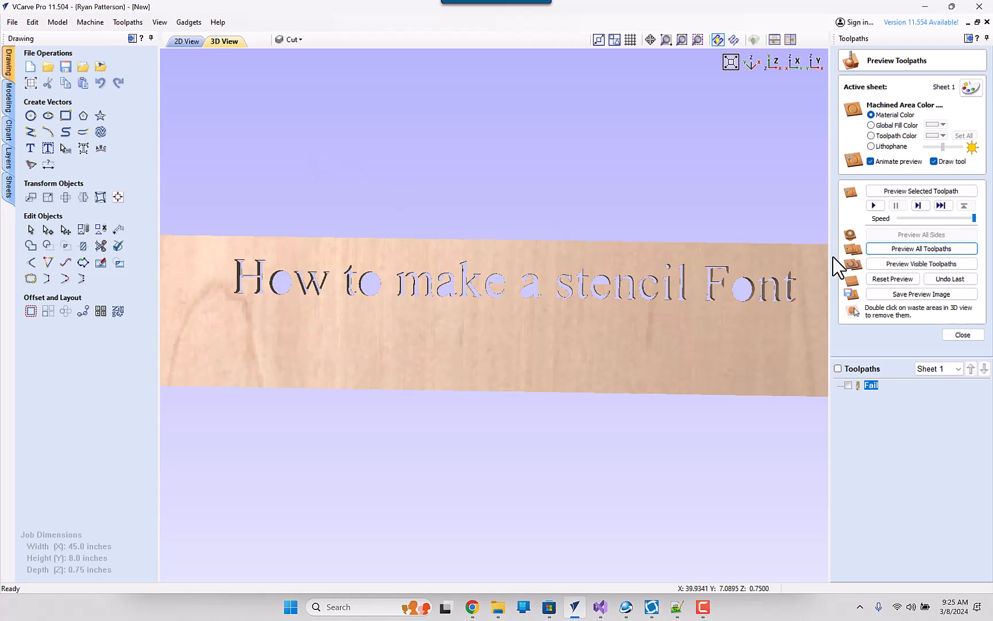
- Close the toolpath preview and return to the 2D view with the toolpath area collapsed
click(964, 334)
click(183, 42)
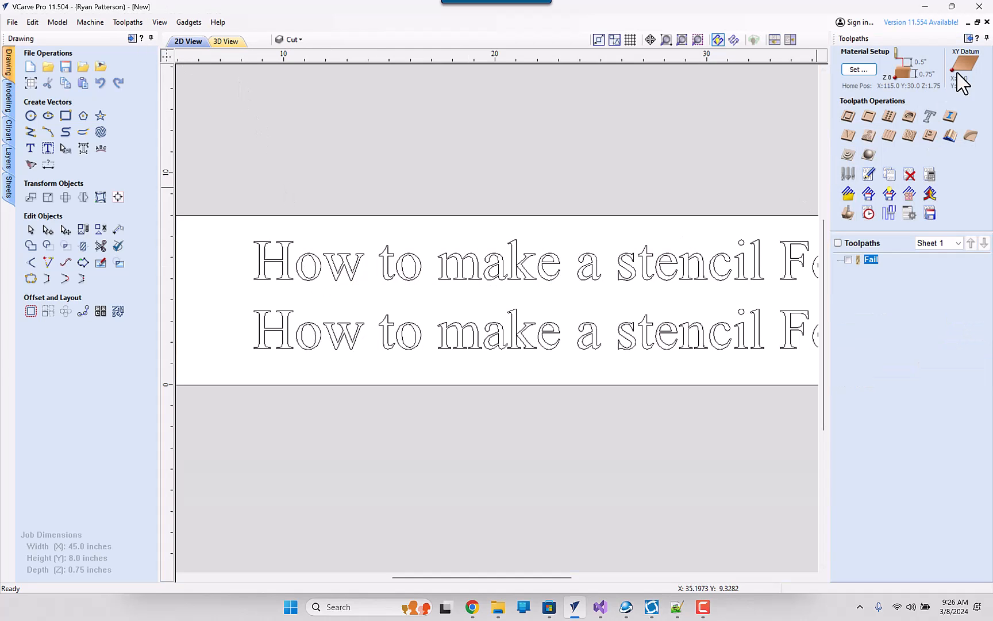
click(987, 39)
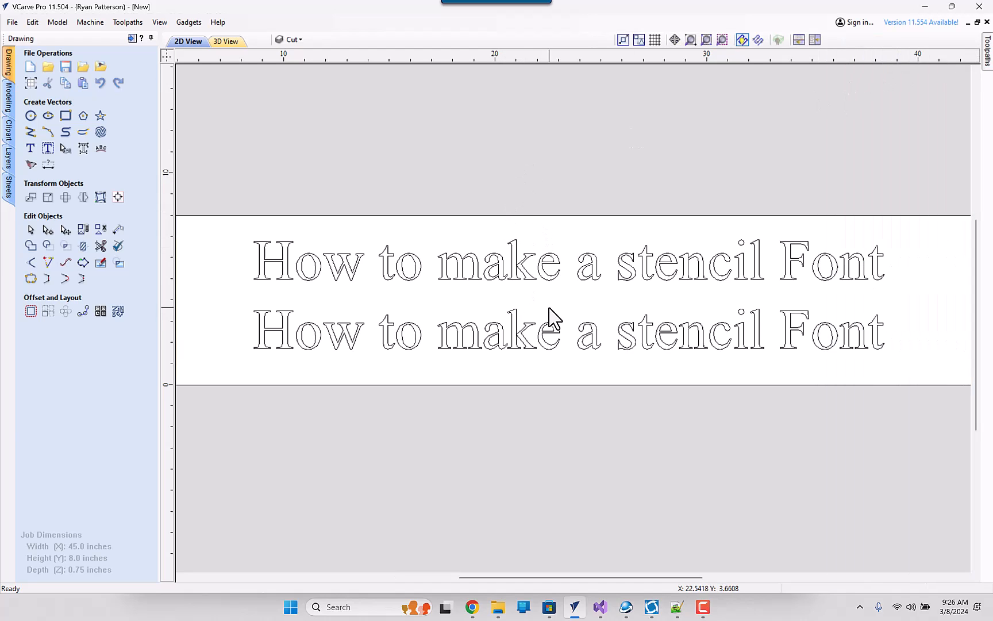
- Draw a narrow vertical rectangle about 0.15 by 1.55 inches through the o of the lower "How"
click(554, 283)
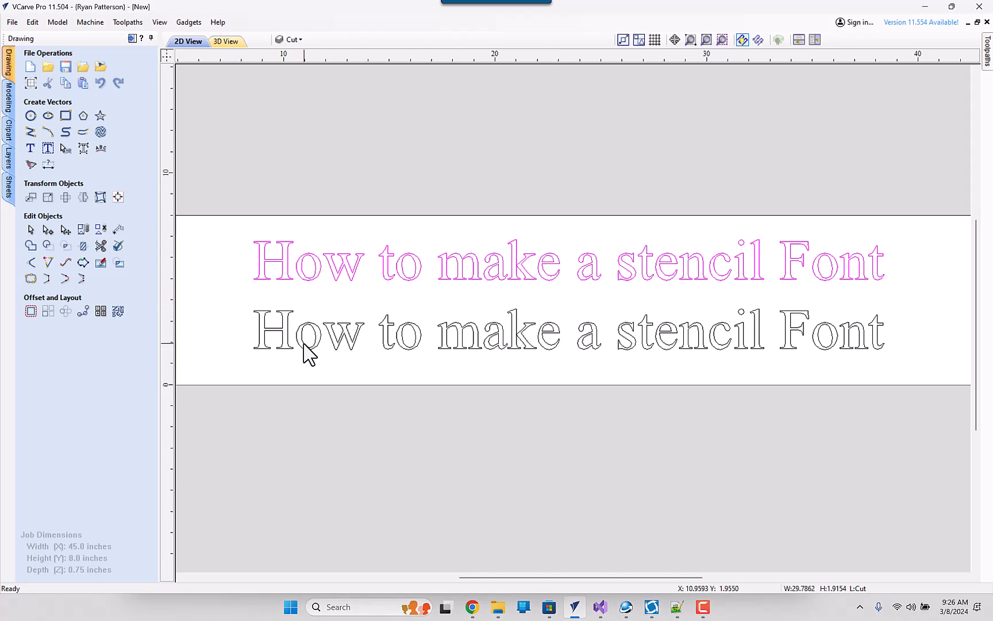
scroll(306, 349, up, 4)
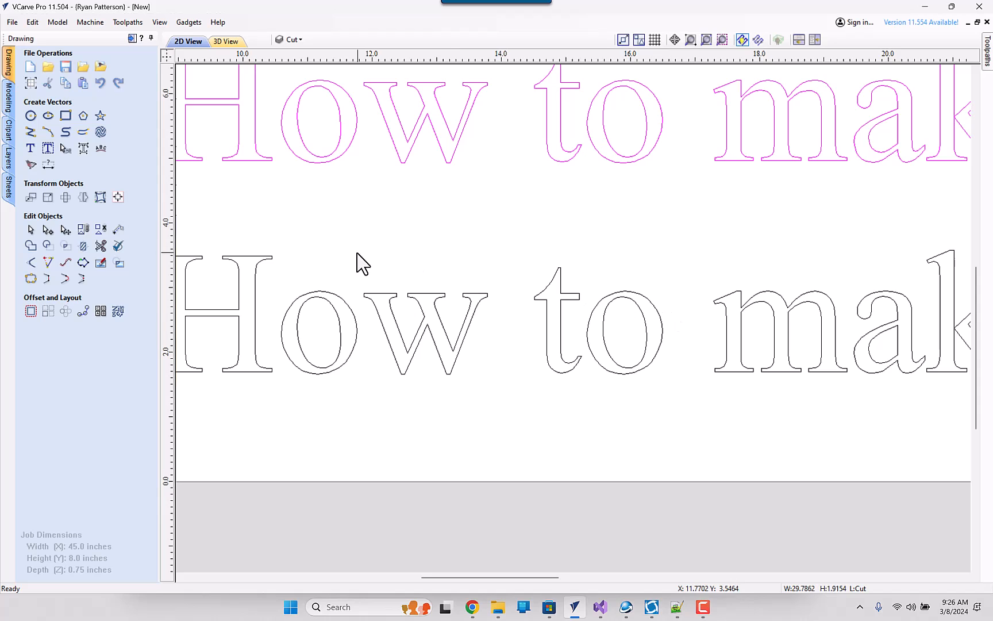
click(66, 117)
drag(320, 291, 328, 391)
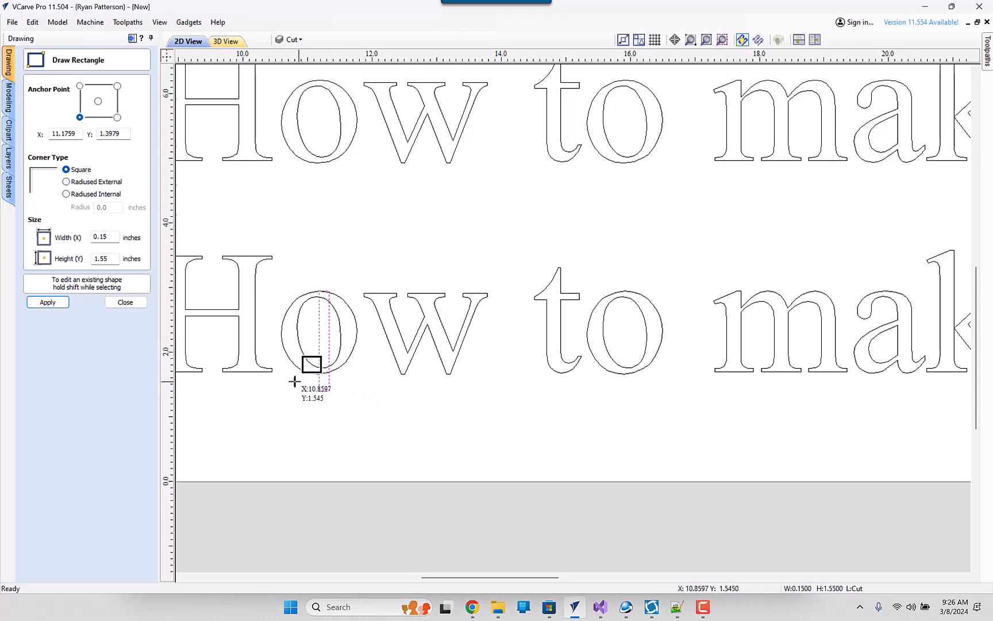
click(124, 301)
- Nudge the rectangle up and to the left so it sits centred across the o of the lower "How"
click(326, 392)
key(Up)
key(Up)
key(Up)
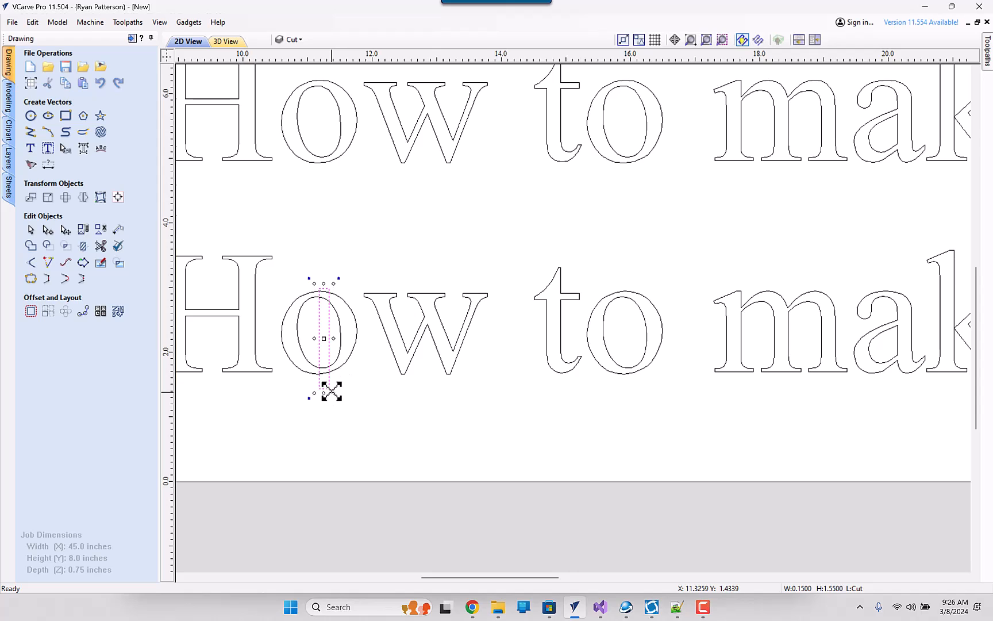
key(Left)
key(Left)
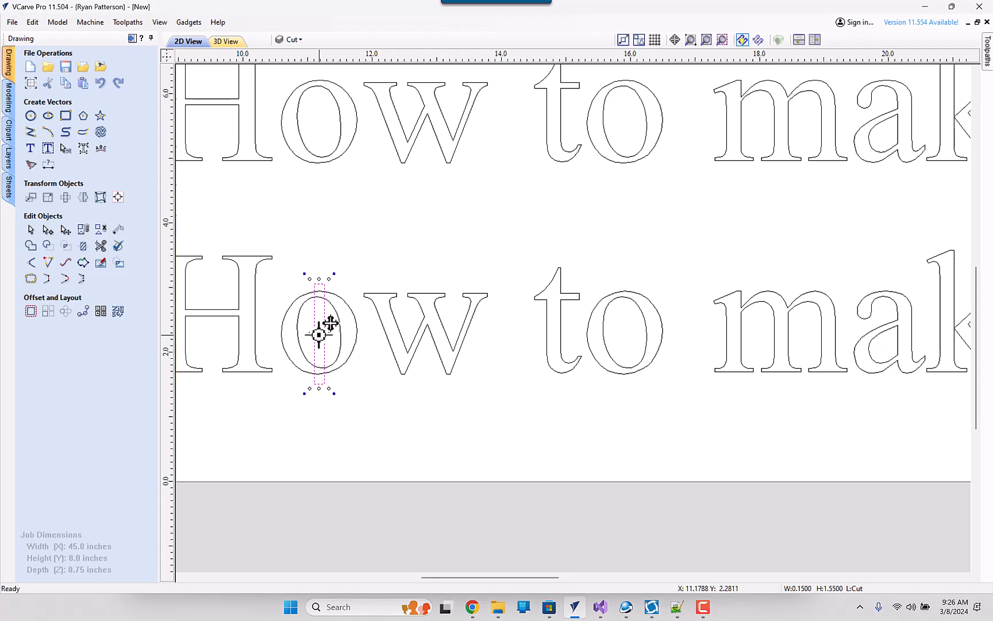
- Copy the narrow rectangle onto the centre of the o in the lower "to"
drag(319, 335, 625, 333)
scroll(719, 382, down, 2)
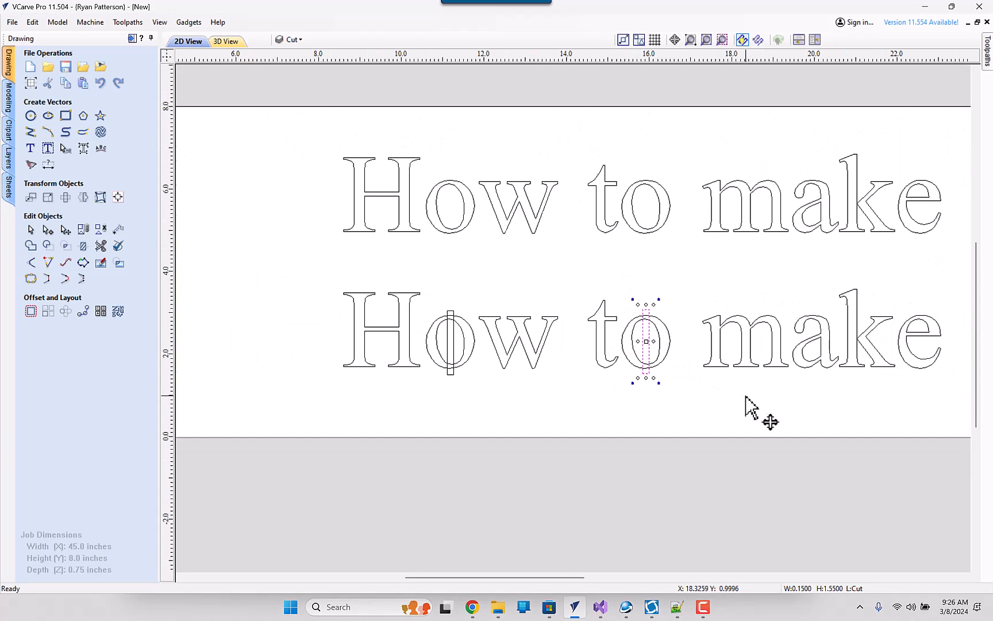
scroll(532, 373, up, 2)
- Copy the rectangle over the lower bowls of the a in the lower "make" and the standalone "a"
drag(405, 331, 572, 330)
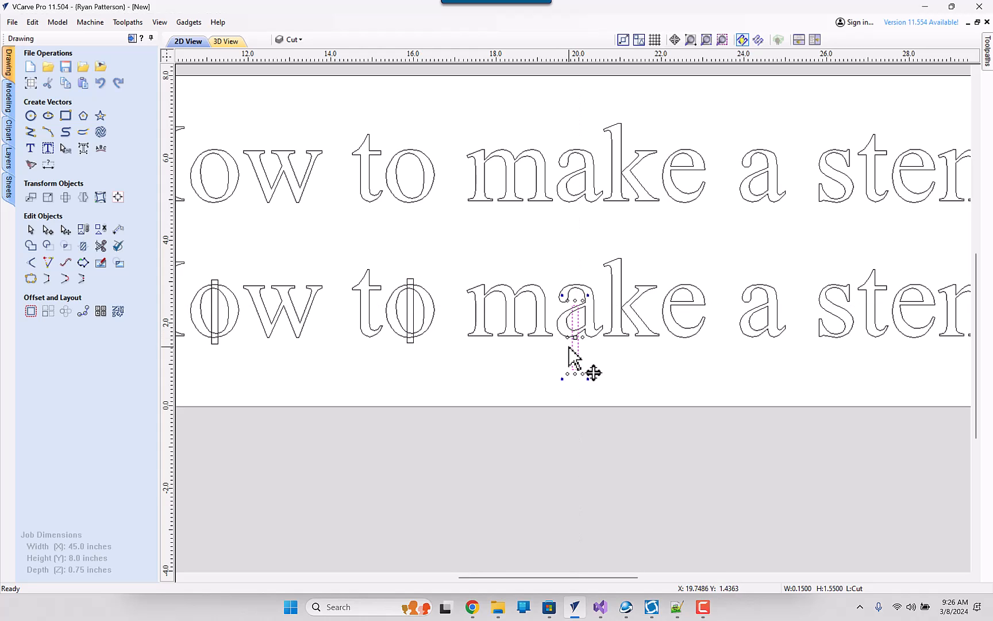
scroll(571, 343, up, 3)
drag(580, 375, 577, 361)
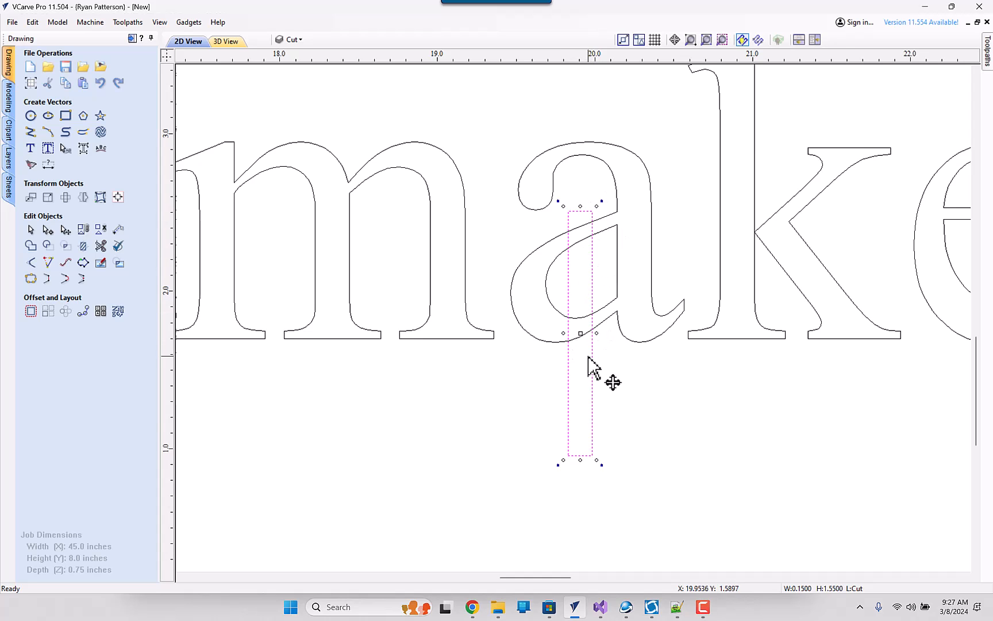
scroll(590, 361, down, 5)
scroll(635, 352, down, 2)
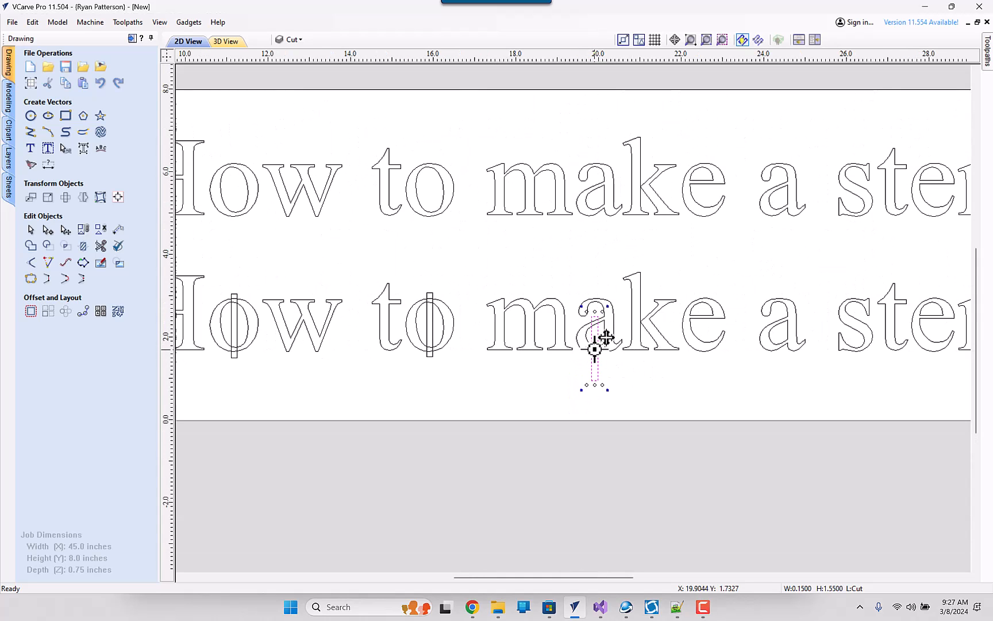
ctrl+drag(606, 337, 776, 339)
- Copy the rectangle over the upper part of the e in the lower "stencil" and nudge it right to centre it
middle_drag(860, 381, 520, 401)
drag(468, 395, 625, 336)
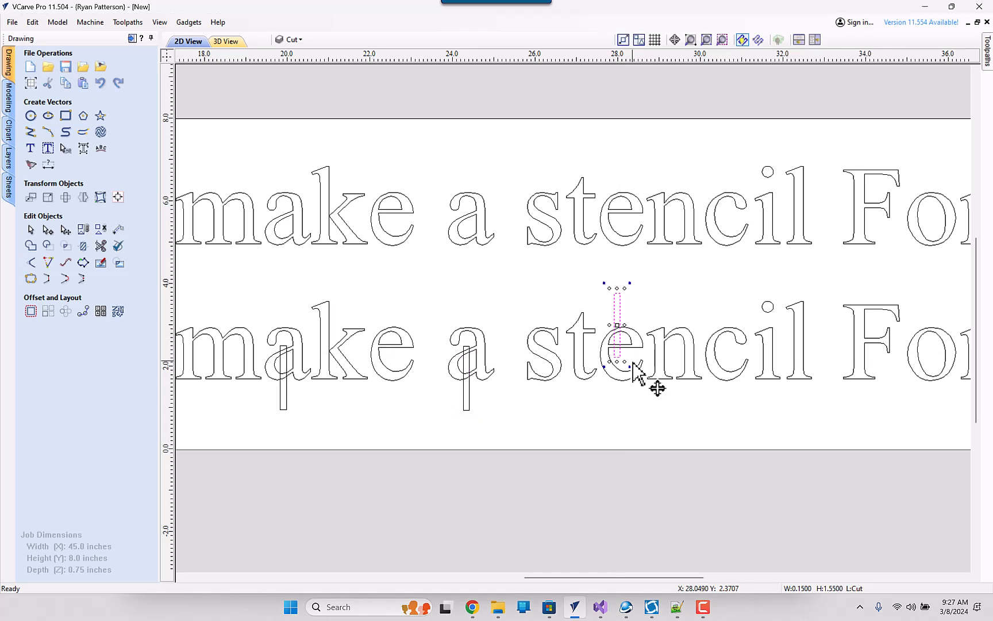
key(Right)
key(Right)
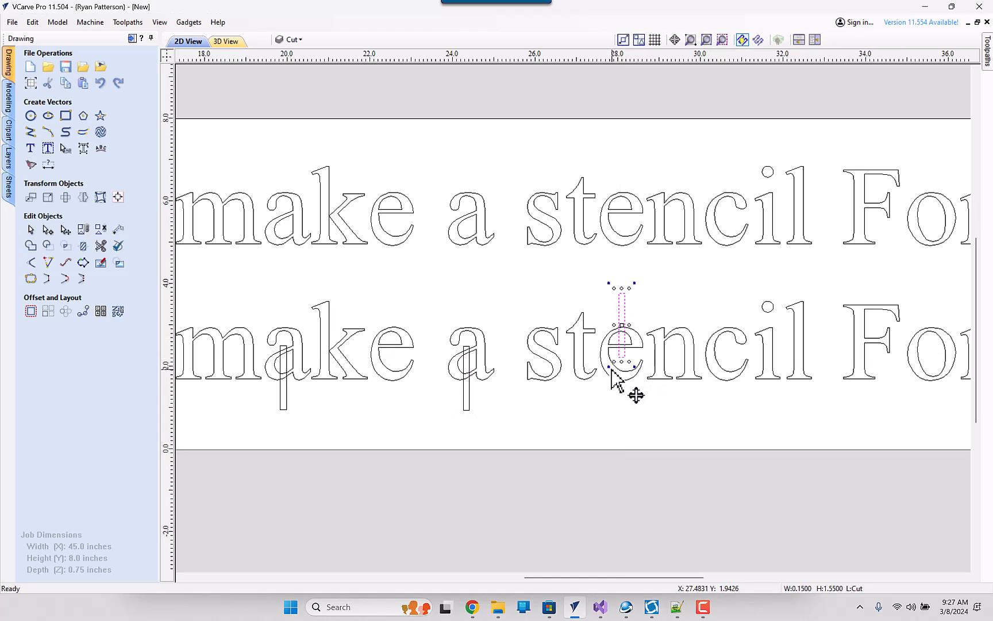
scroll(731, 350, down, 4)
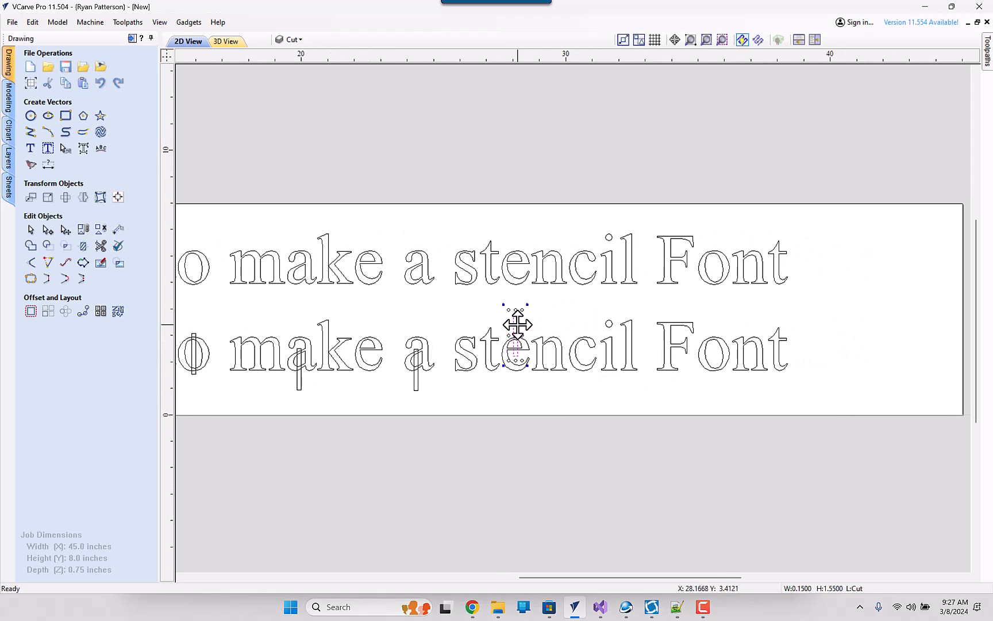
- Copy the rectangle onto the o of the lower "Font" and nudge it up until it crosses both outlines
drag(517, 325, 710, 349)
scroll(710, 360, up, 4)
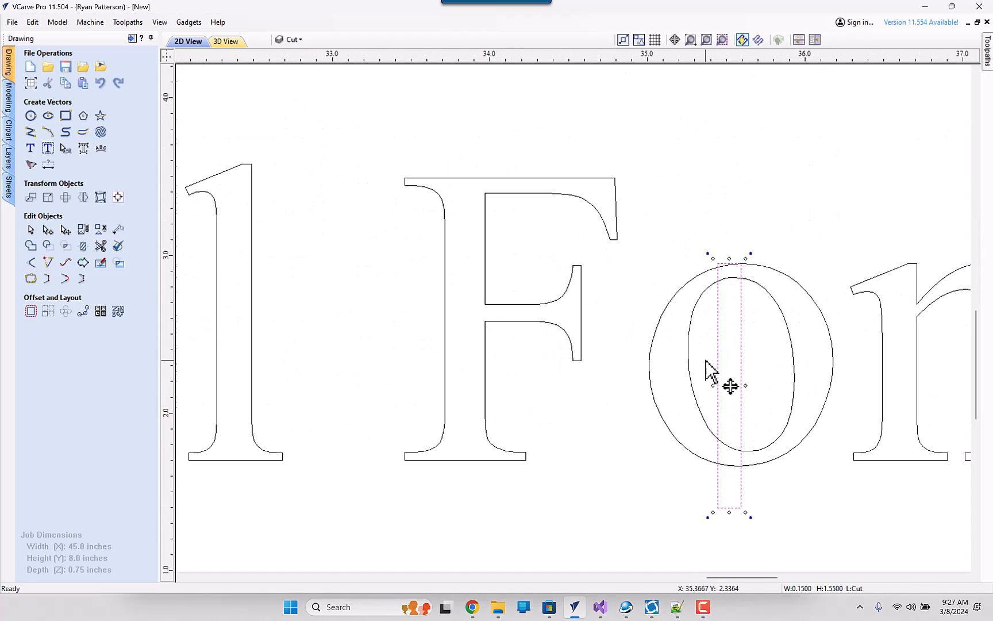
key(Up)
key(Up)
key(Up)
key(Up)
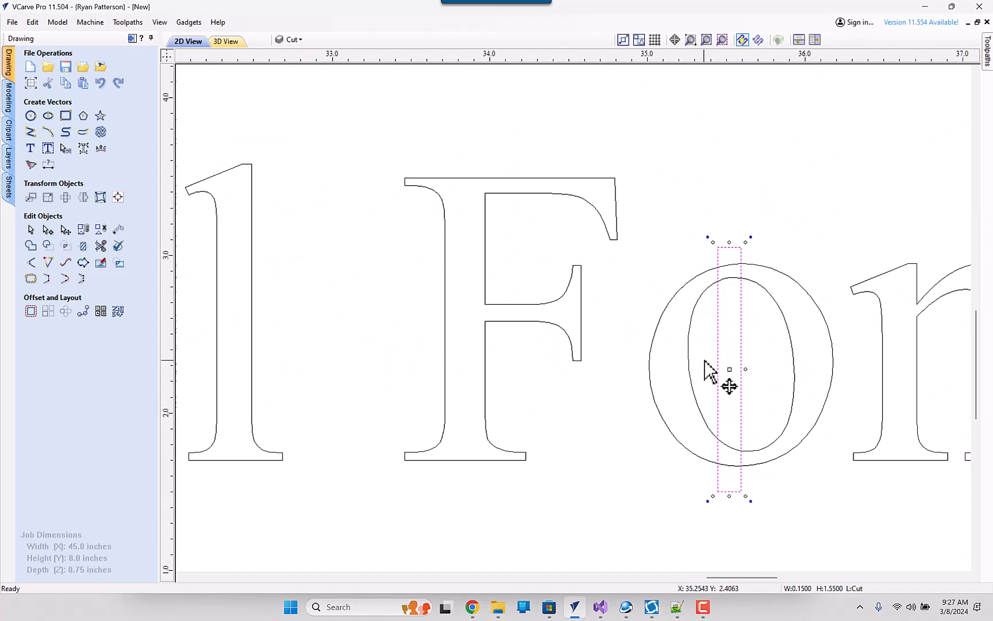
scroll(707, 368, down, 5)
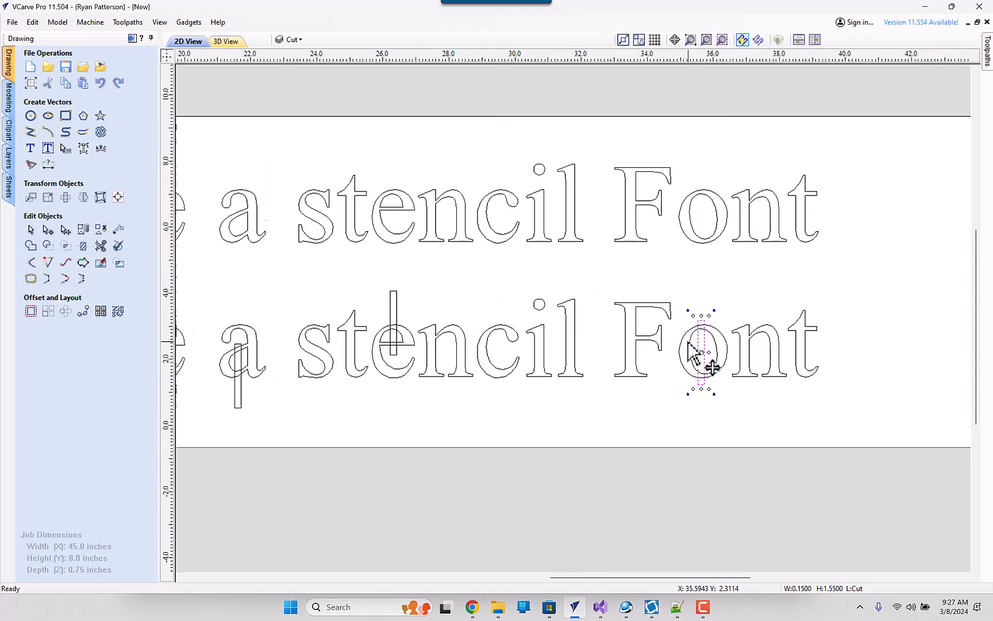
- Convert the lower line of text to curves
middle_drag(428, 382, 659, 370)
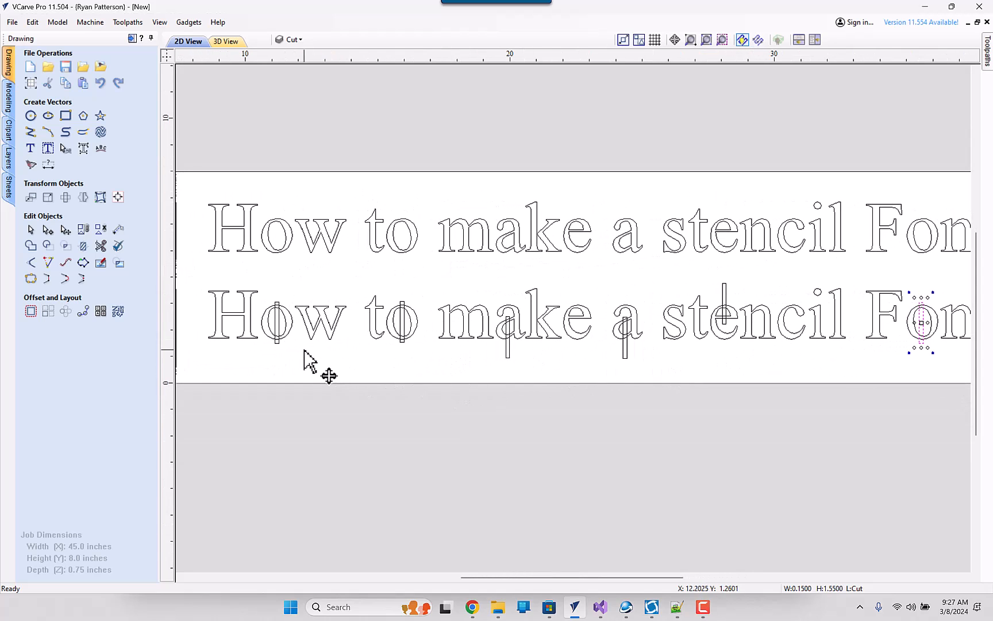
middle_drag(306, 354, 416, 345)
scroll(415, 357, down, 1)
scroll(402, 352, up, 3)
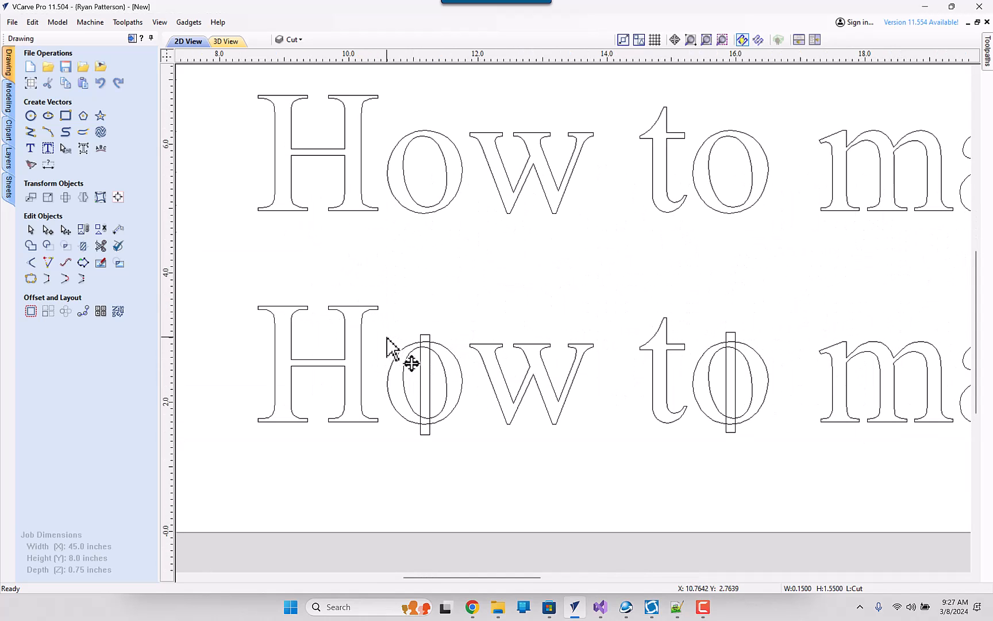
click(343, 353)
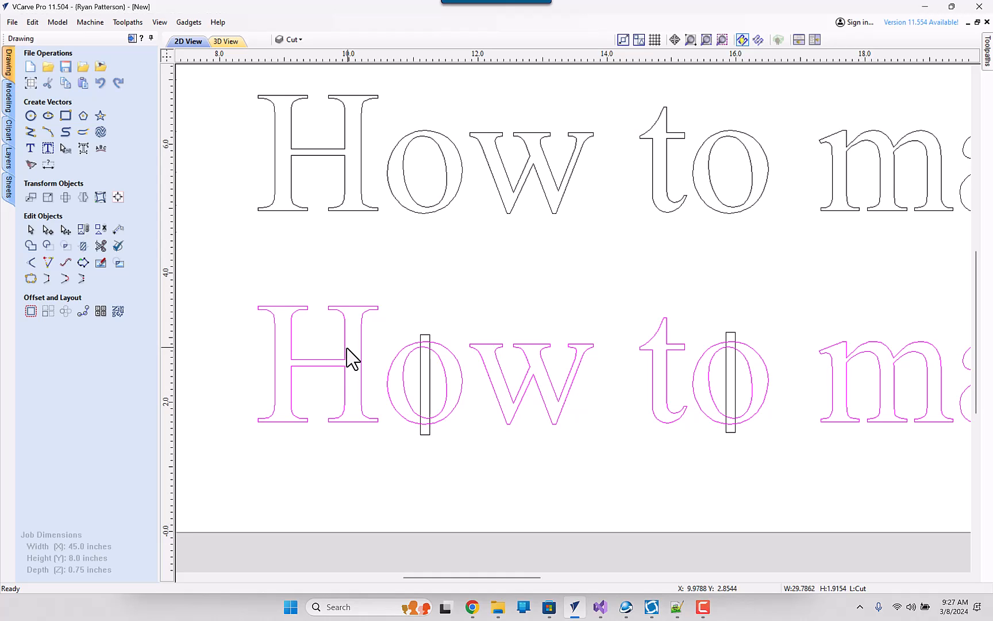
click(380, 303)
click(355, 344)
click(83, 151)
- Select the w of the lower "How" on its own to check that the letters are separate vectors
click(425, 324)
drag(459, 344, 447, 368)
click(468, 333)
scroll(474, 322, down, 3)
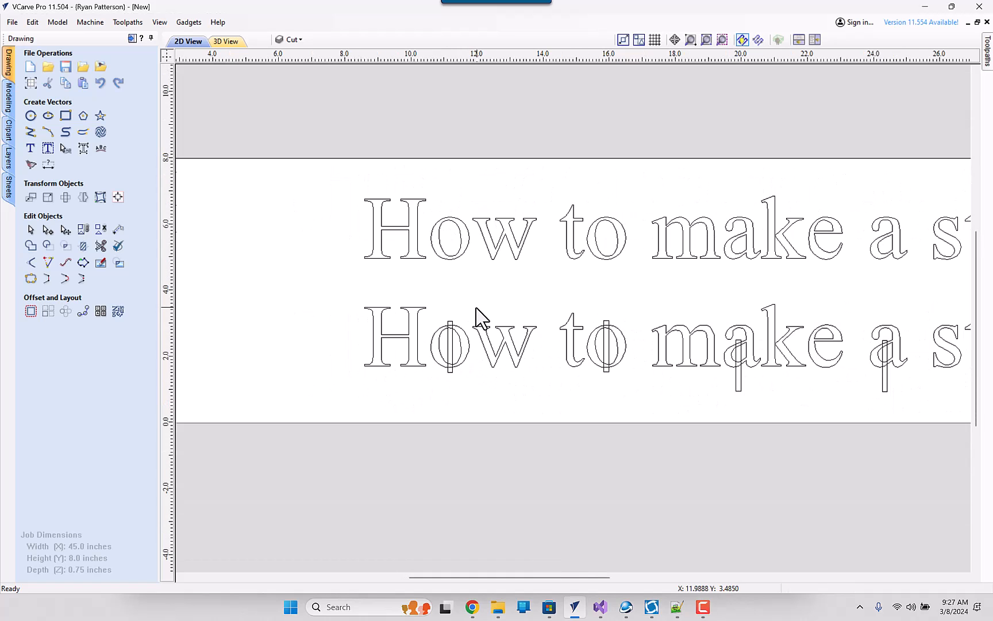
middle_drag(609, 328, 512, 314)
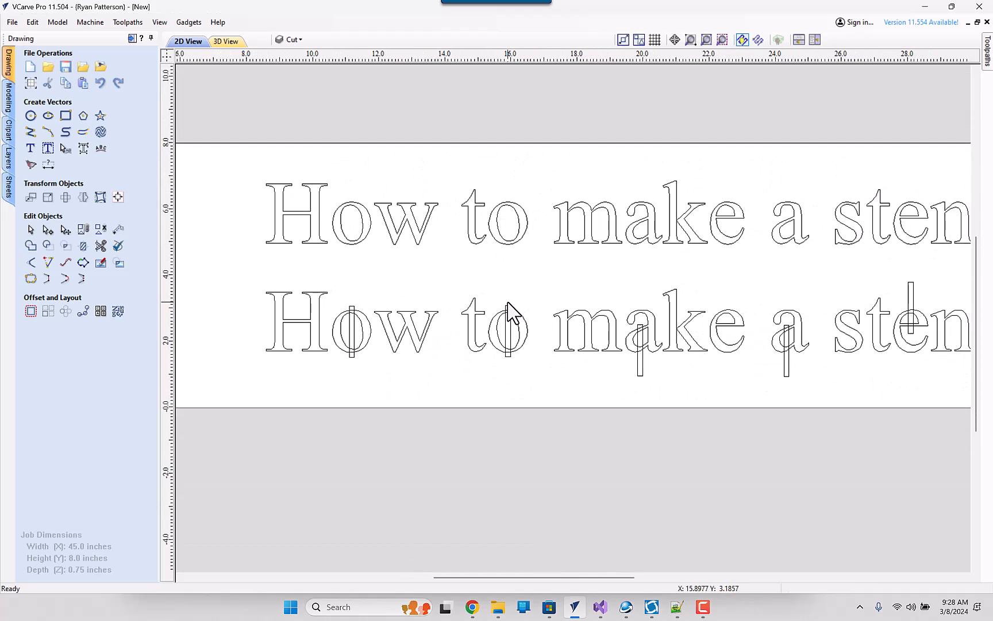
click(392, 331)
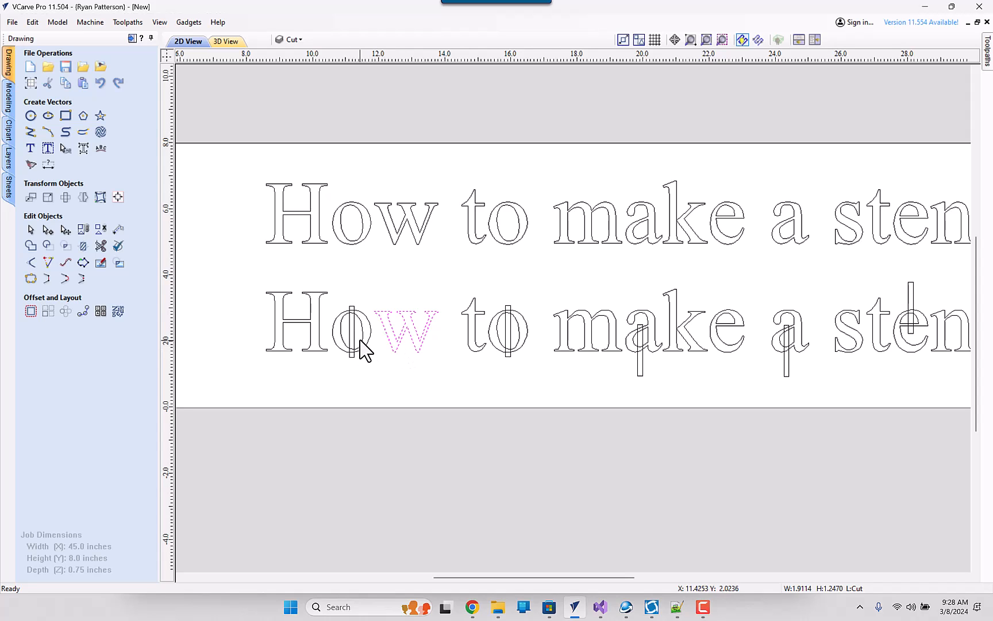
- Use Interactive Vector Trim to cut away the overlapping rectangle and letter segments at the top of the lower "How" o
scroll(364, 353, up, 5)
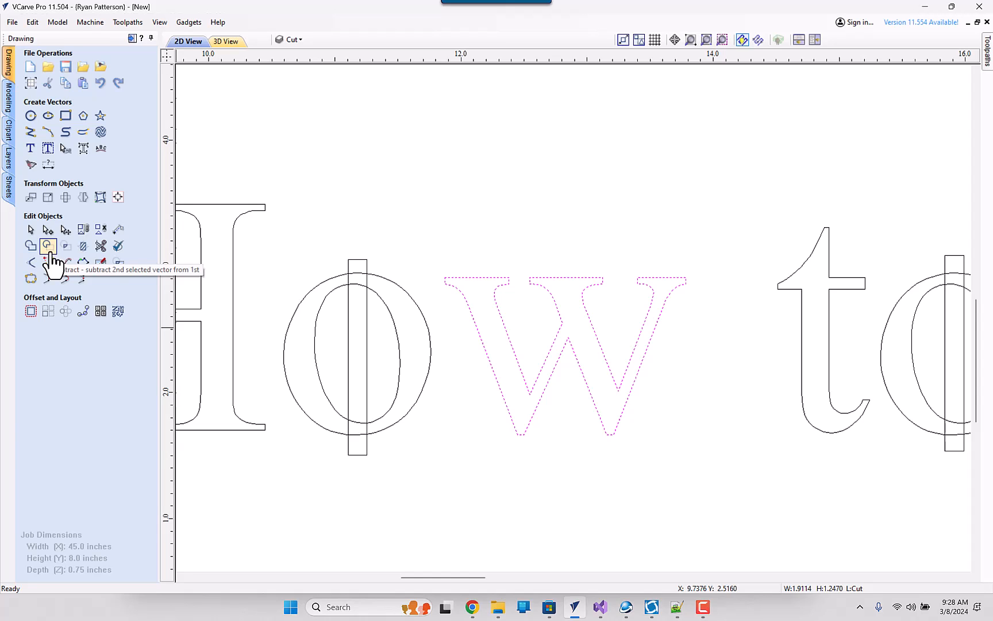
click(101, 247)
click(366, 345)
click(354, 345)
scroll(344, 300, up, 3)
click(388, 251)
click(361, 288)
click(365, 320)
- Trim the remaining overlapping segments at the bottom of the same o, leaving two halves separated by a bridge
scroll(347, 344, down, 3)
middle_drag(362, 385, 355, 187)
click(359, 386)
click(340, 348)
click(343, 368)
scroll(352, 242, down, 3)
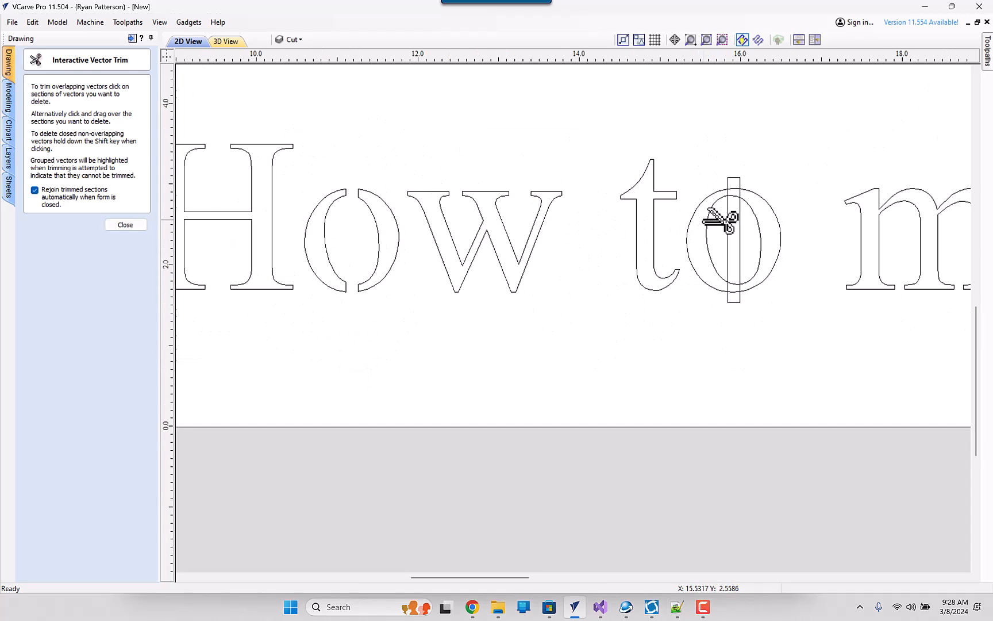
- Trim the overlapping rectangle and letter segments from the o of the lower "to", leaving two halves separated by a bridge
middle_drag(705, 222, 538, 251)
scroll(586, 255, up, 4)
drag(566, 265, 507, 279)
click(548, 144)
drag(544, 163, 546, 193)
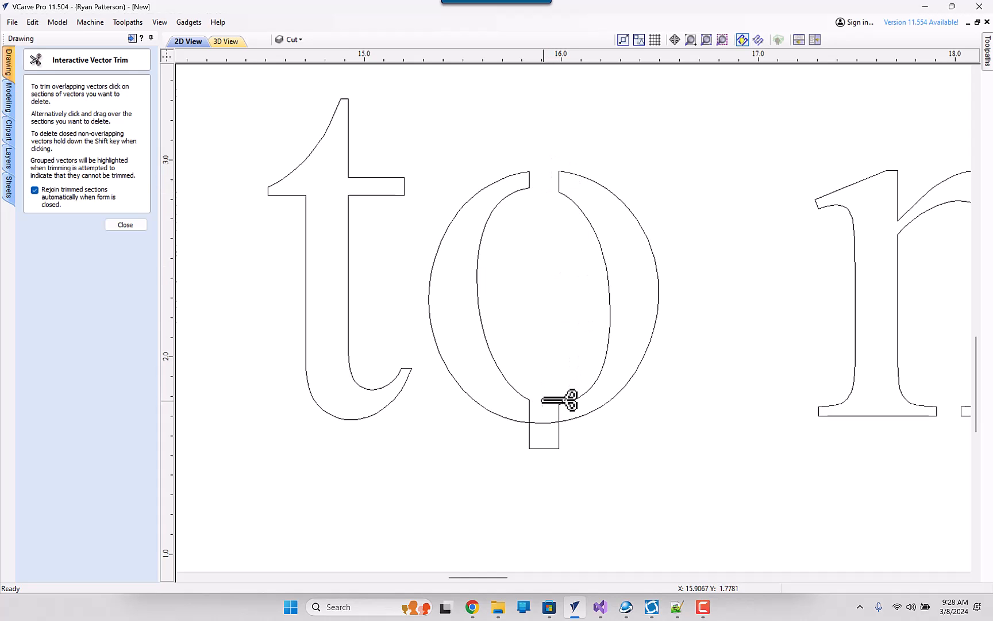
drag(560, 414, 560, 451)
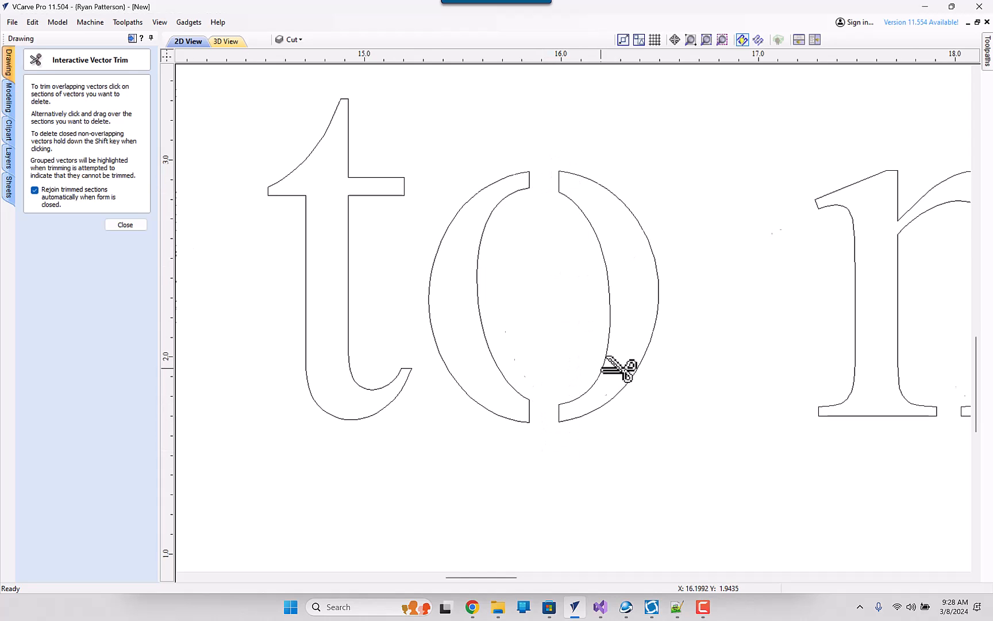
- Trim the overlapping rectangle and letter segments from the a of the lower "make", leaving a vertical bridge through its bowl
scroll(619, 368, down, 3)
middle_drag(741, 378, 501, 376)
drag(683, 422, 621, 431)
scroll(665, 372, up, 5)
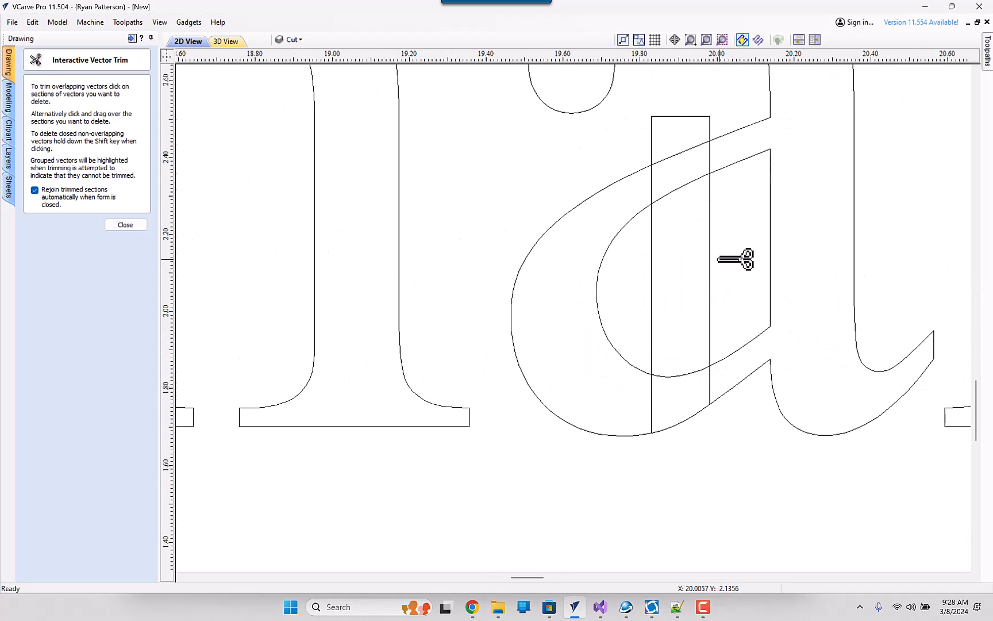
drag(662, 274, 646, 277)
drag(674, 362, 678, 442)
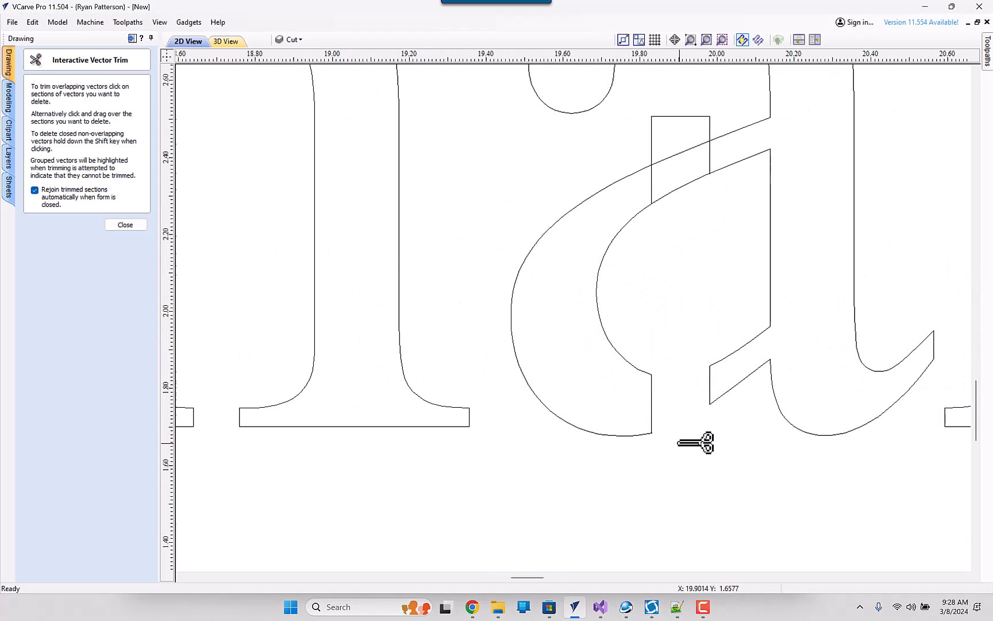
drag(705, 89, 698, 201)
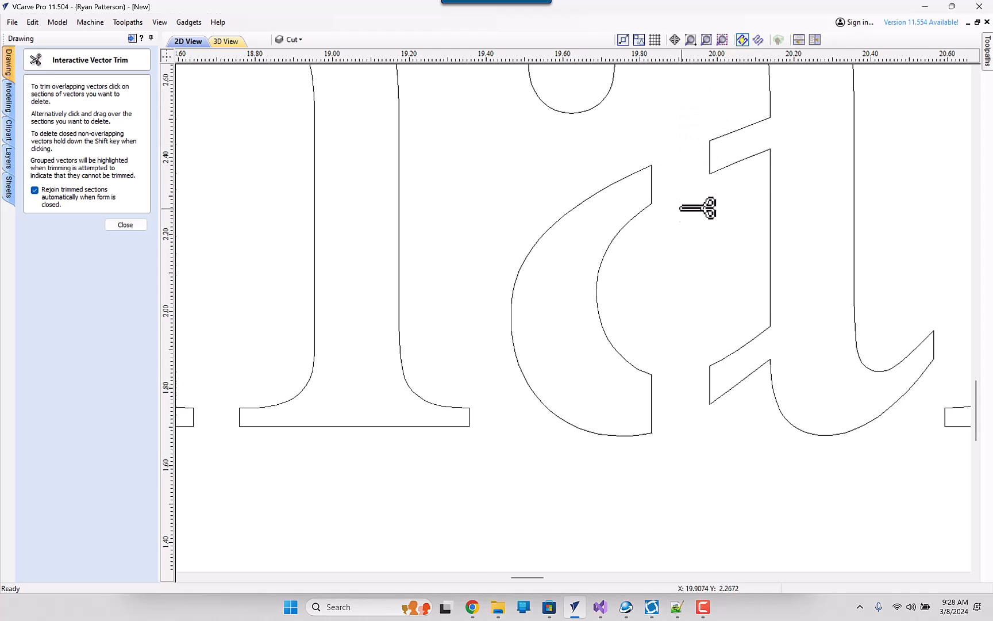
- Trim the overlapping rectangle and letter segments from the standalone lower "a", leaving a vertical bridge through its bowl
scroll(696, 230, down, 6)
middle_drag(789, 256, 438, 287)
drag(697, 354, 600, 284)
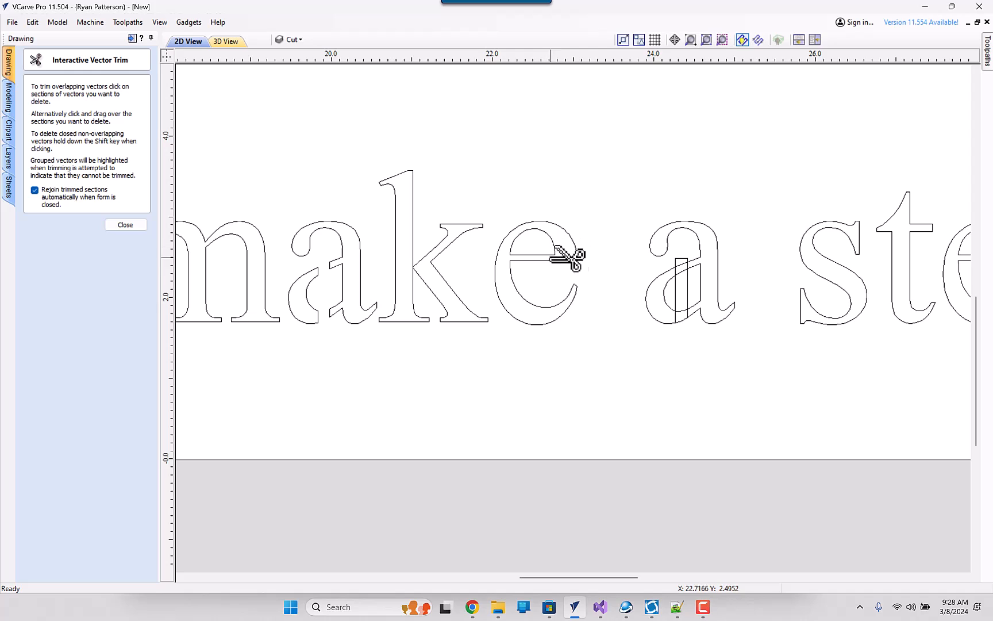
scroll(700, 290, up, 6)
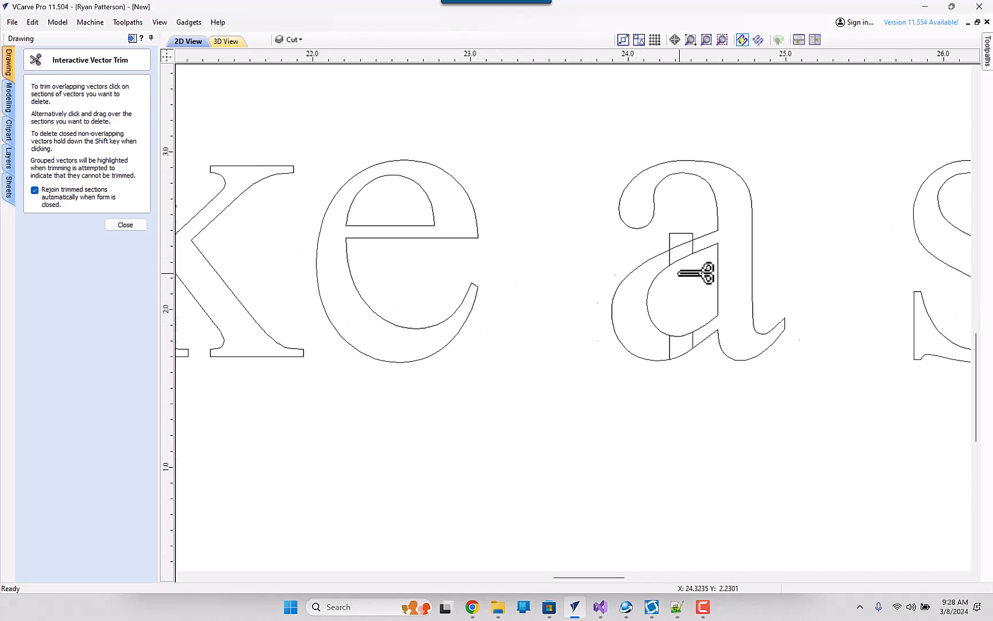
mouse_move(699, 186)
mouse_down()
mouse_move(709, 271)
mouse_move(703, 490)
mouse_up()
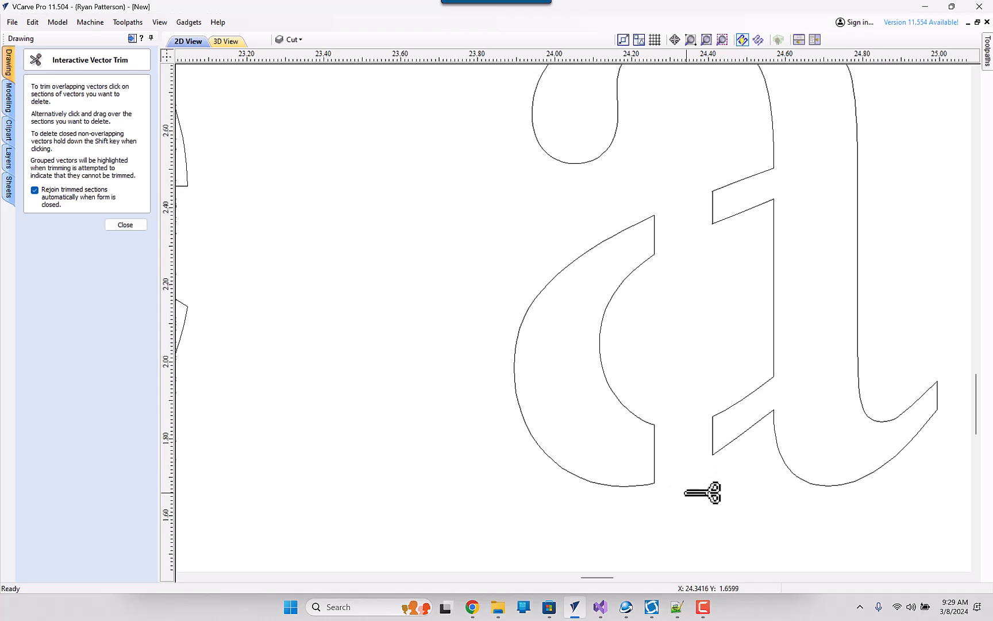
- Copy the bridge rectangle from the e of the lower "stencil" onto the e of "make" and nudge it left into place
scroll(675, 443, down, 6)
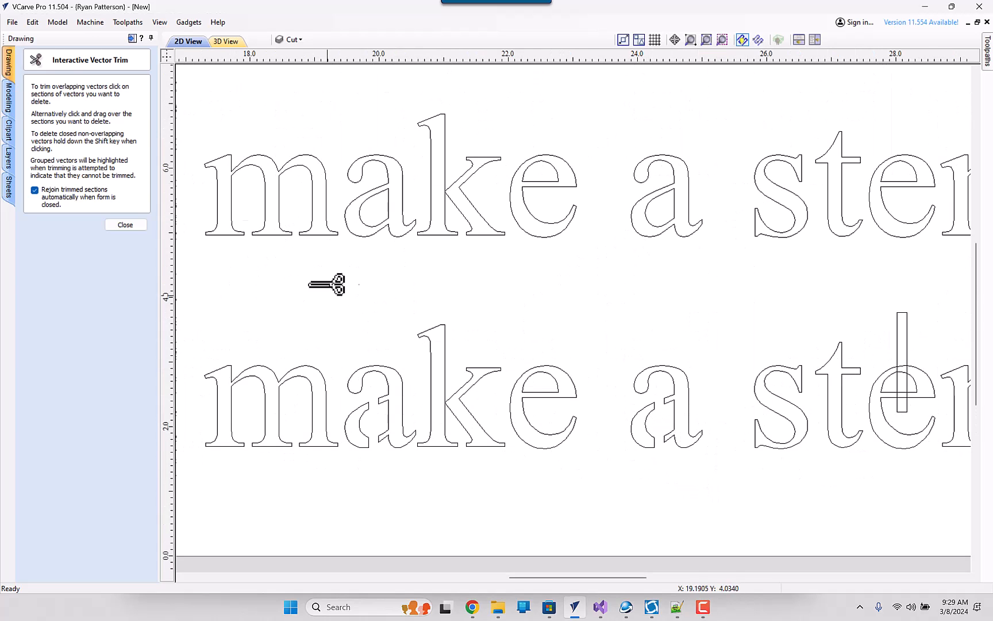
click(138, 225)
click(912, 332)
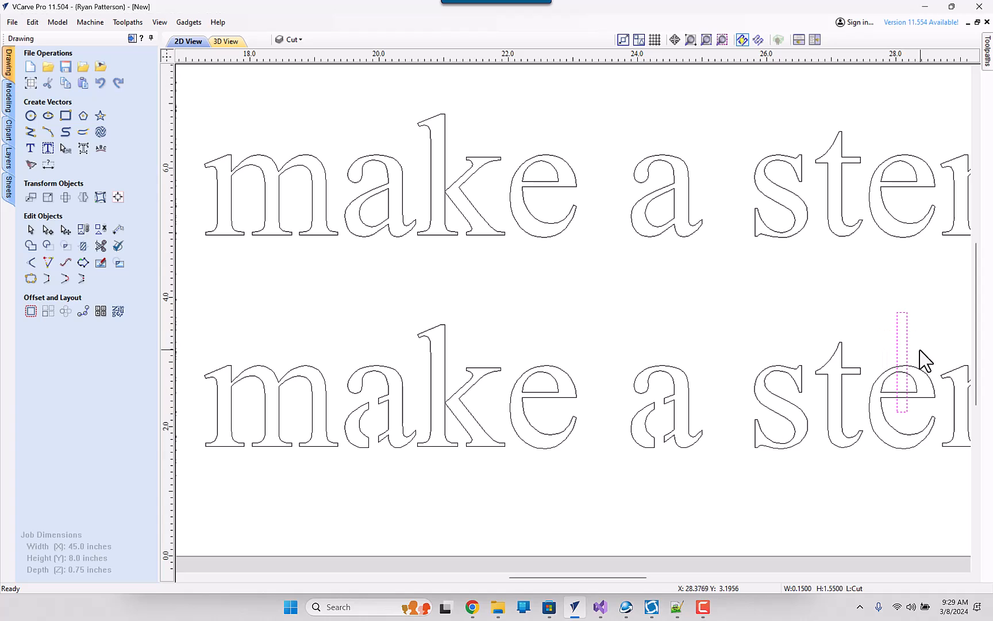
drag(906, 352, 548, 356)
key(Left)
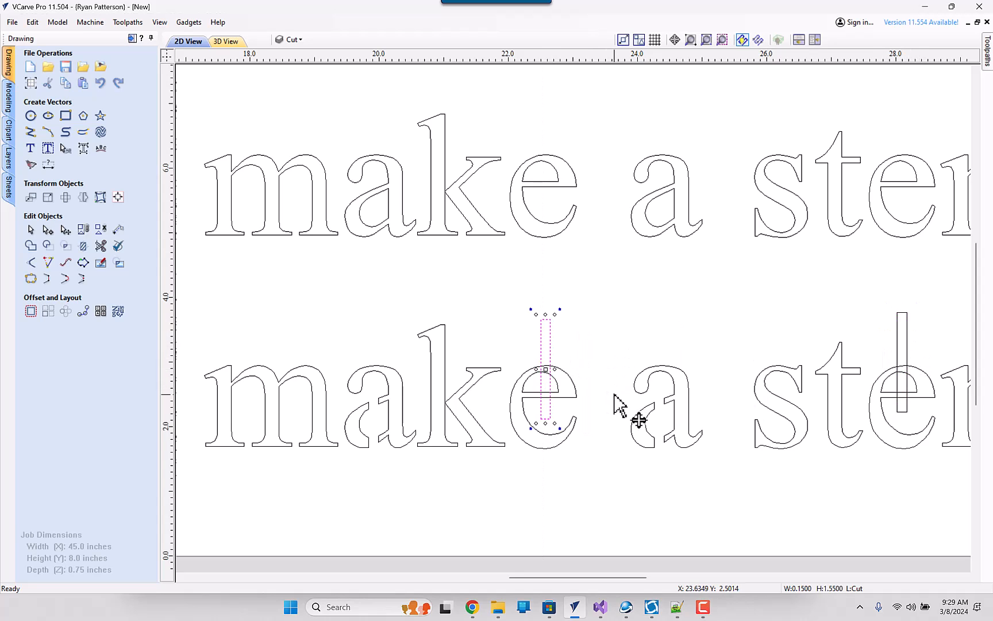
key(Left)
key(Left)
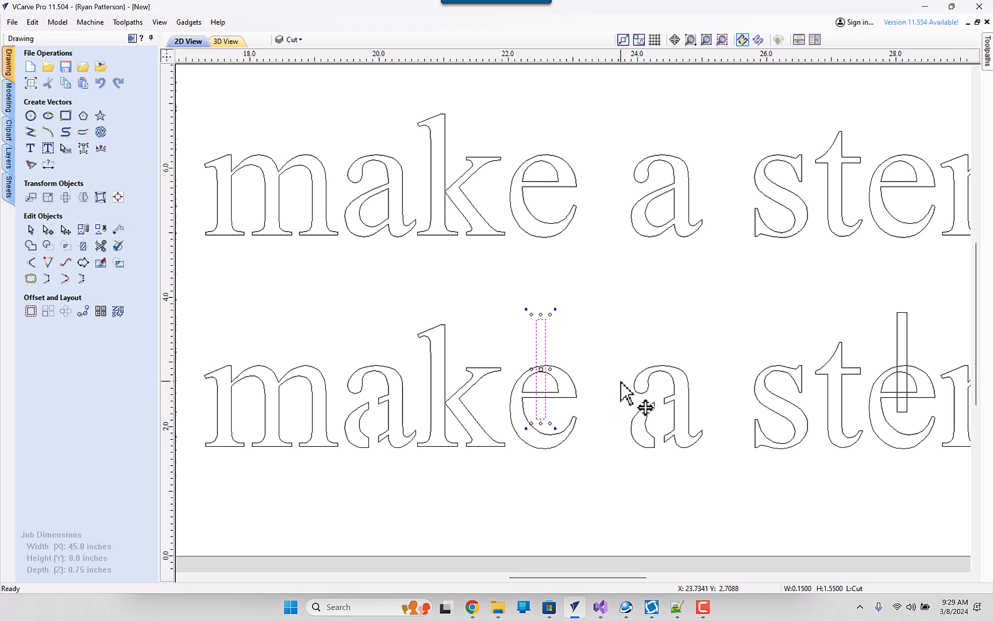
- Use Interactive Vector Trim to cut a vertical bridge through the upper part of the e in the lower "make"
click(101, 247)
scroll(546, 348, up, 5)
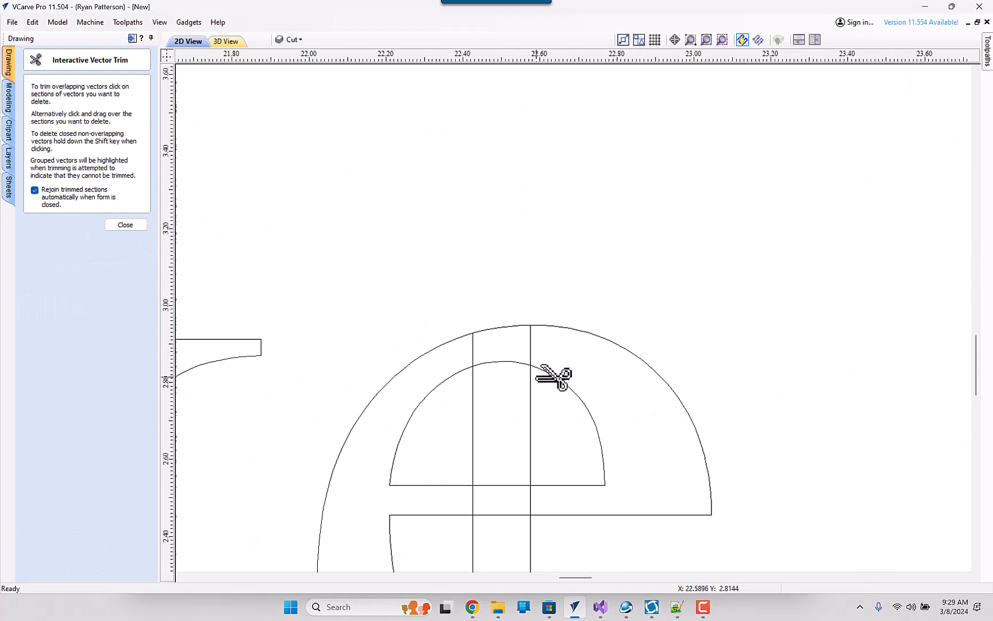
click(505, 325)
scroll(511, 425, down, 3)
click(459, 428)
key(ctrl+z)
click(507, 486)
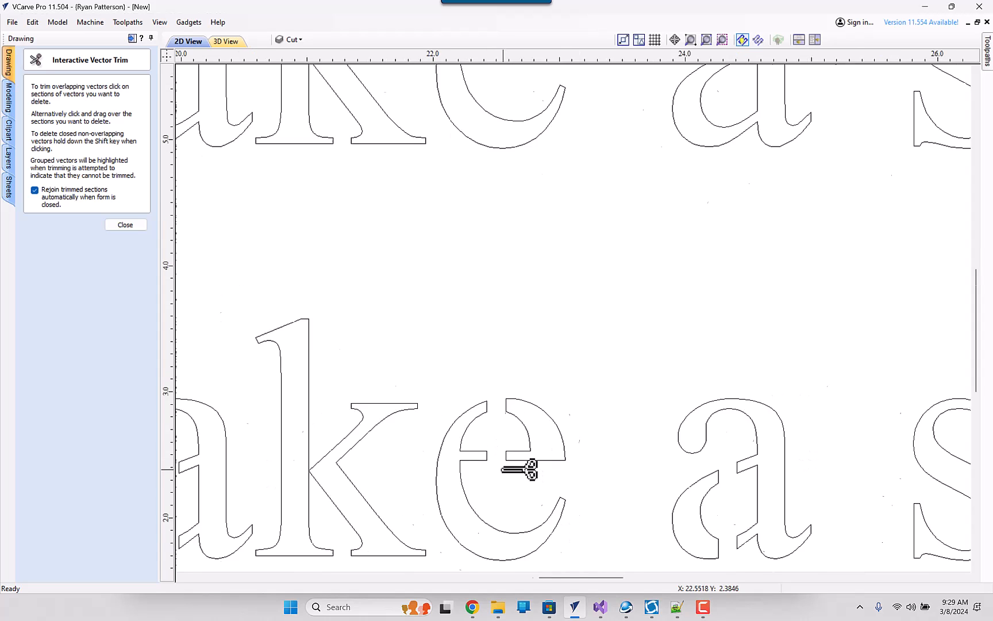
- Trim the overlapping rectangle and letter segments from the e of the lower "stencil" to form its bridge
scroll(517, 468, down, 3)
scroll(656, 395, up, 5)
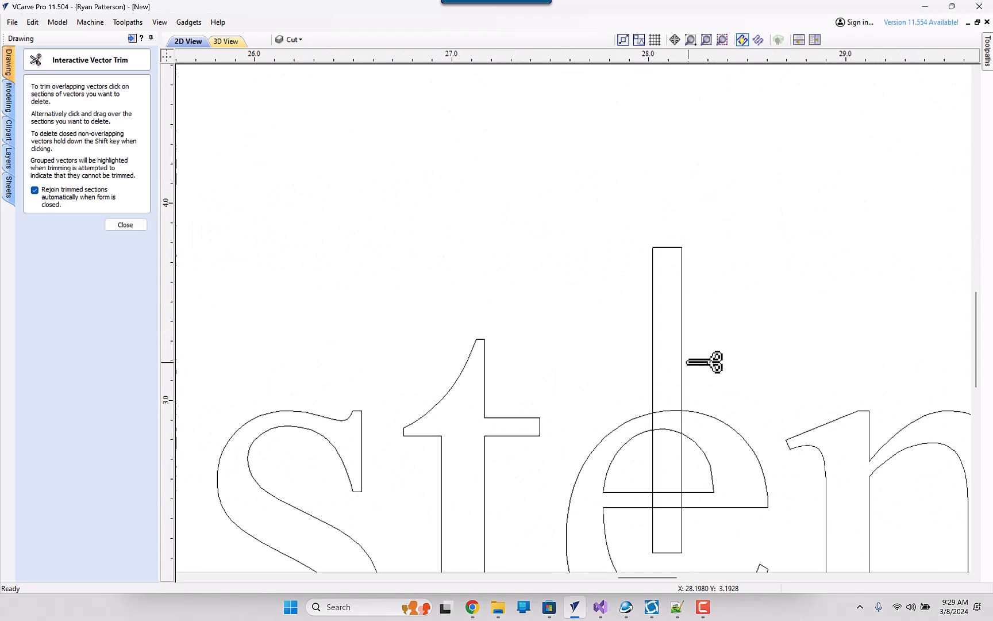
click(668, 429)
click(664, 411)
click(683, 466)
click(652, 469)
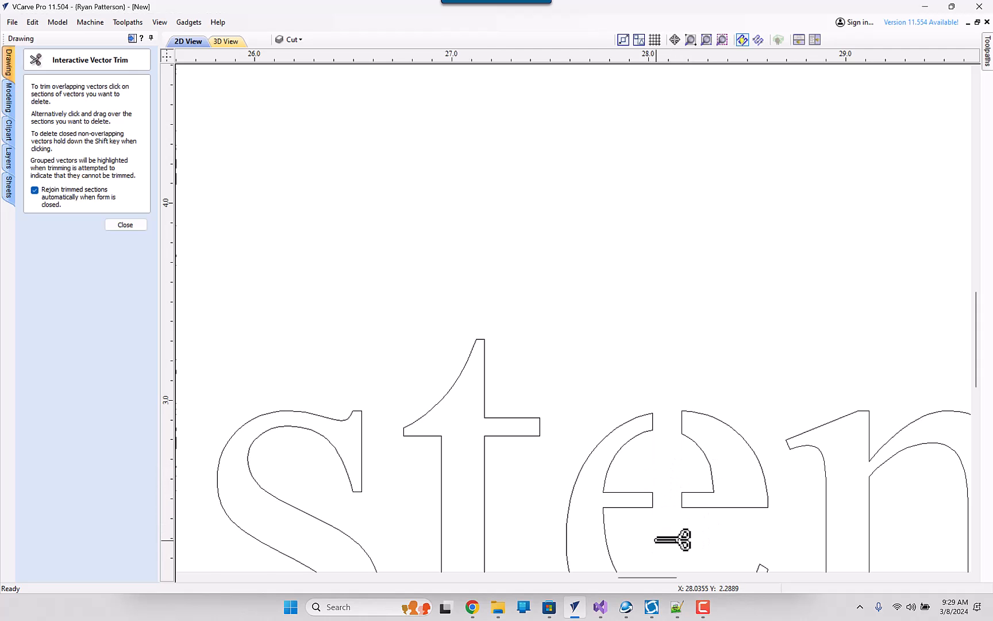
- Trim the rectangle's sides inside the o of the lower "Font" and the overlapping segments across its top
scroll(655, 492, down, 3)
scroll(639, 492, down, 2)
middle_drag(732, 479, 462, 420)
scroll(459, 420, down, 1)
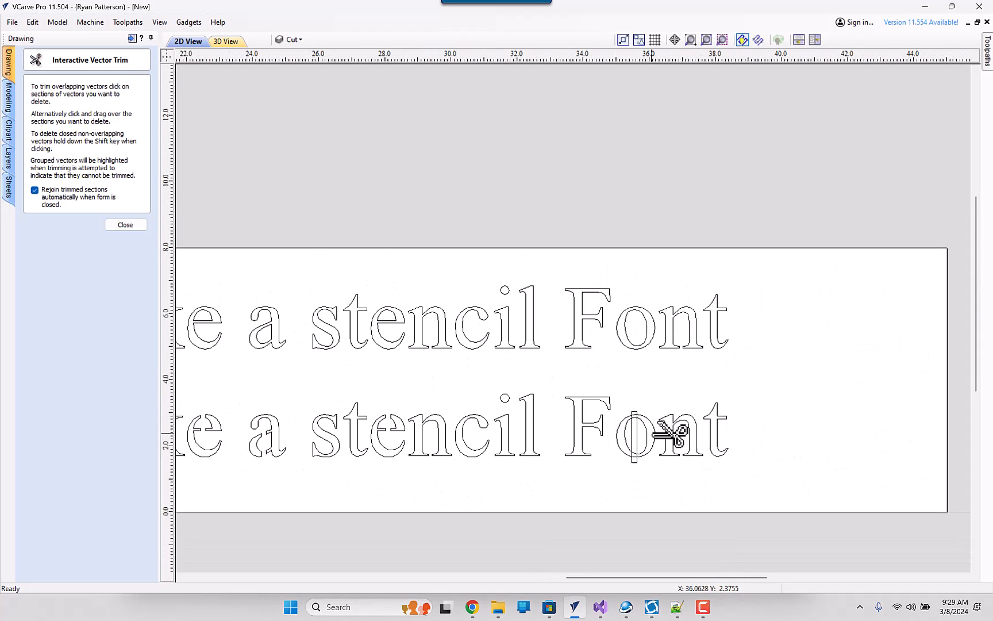
scroll(637, 430, up, 6)
click(616, 432)
click(597, 432)
click(598, 363)
scroll(611, 345, up, 5)
click(616, 348)
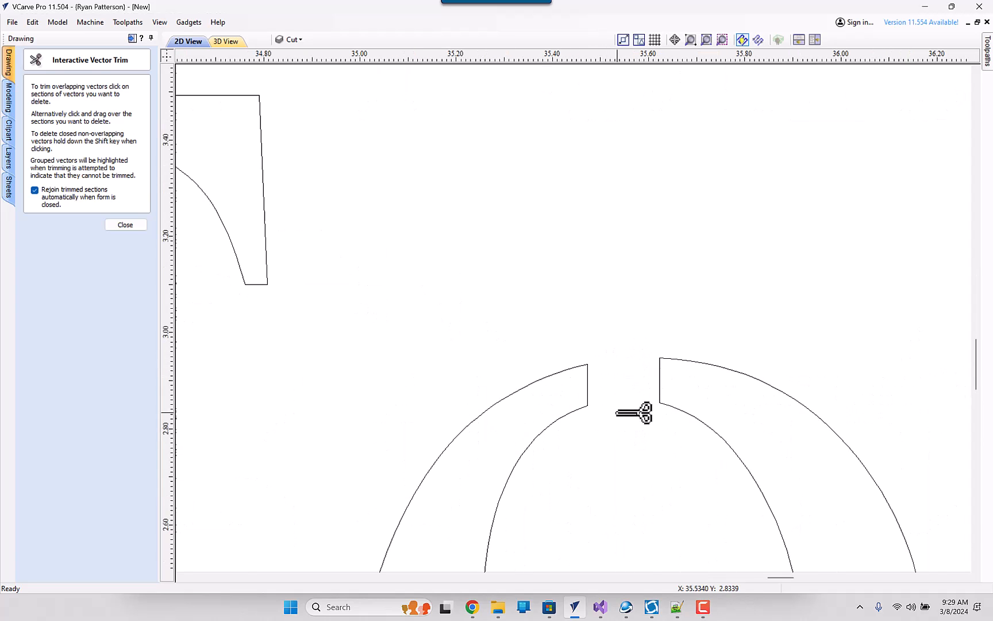
- Trim the overlapping segments at the bottom of the o in the lower "Font" and finish trimming
scroll(632, 347, down, 6)
scroll(635, 420, down, 1)
scroll(629, 391, up, 5)
click(601, 374)
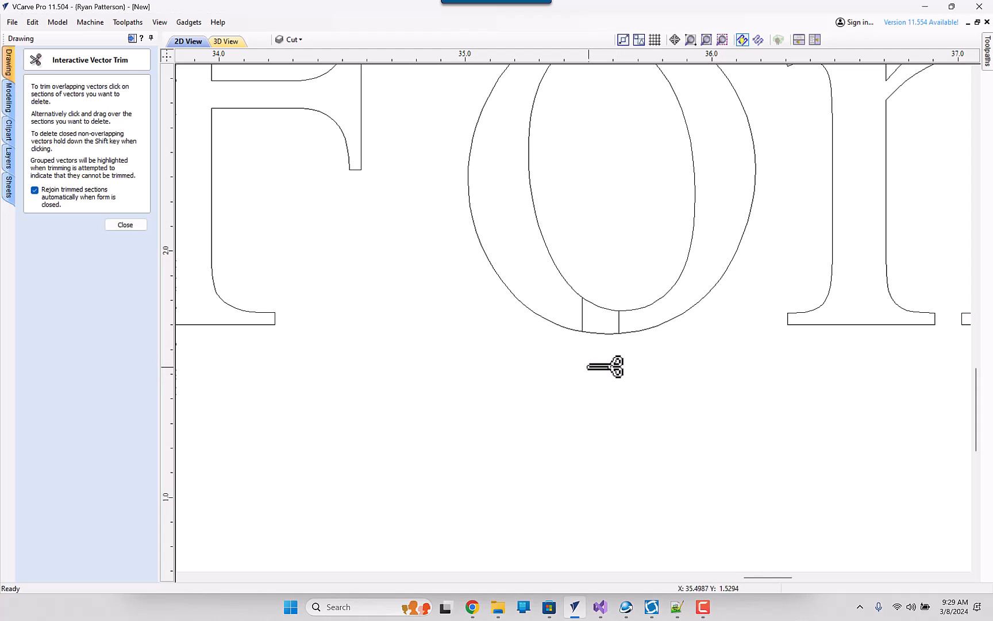
click(604, 305)
click(599, 332)
scroll(600, 384, down, 5)
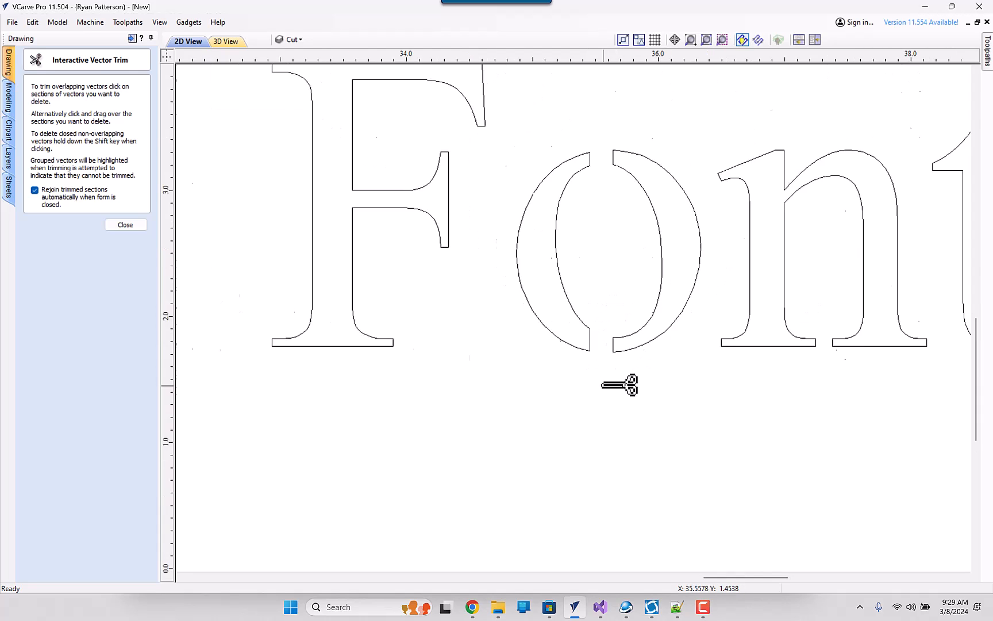
scroll(701, 384, down, 4)
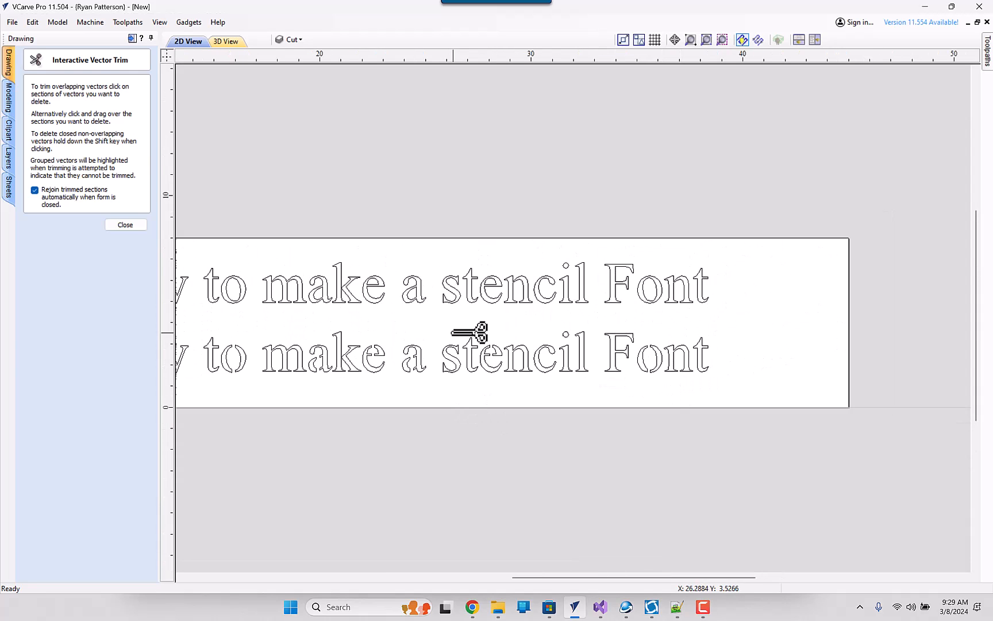
click(125, 225)
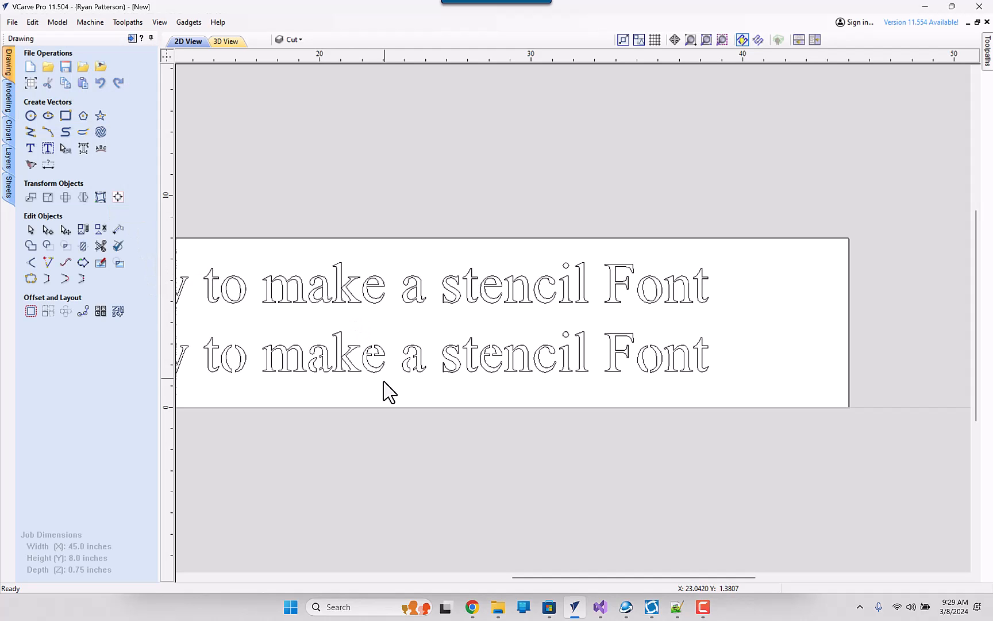
- Add the lower line of stencil letters to the "Fail" pocket toolpath and recalculate it, accepting the cut through the material
scroll(443, 328, down, 4)
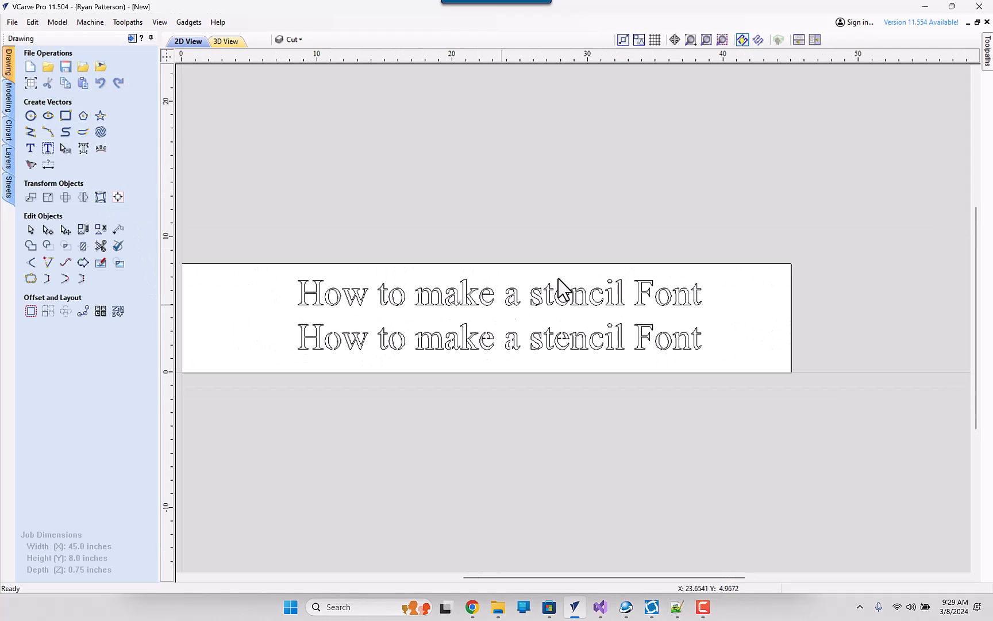
mouse_move(986, 68)
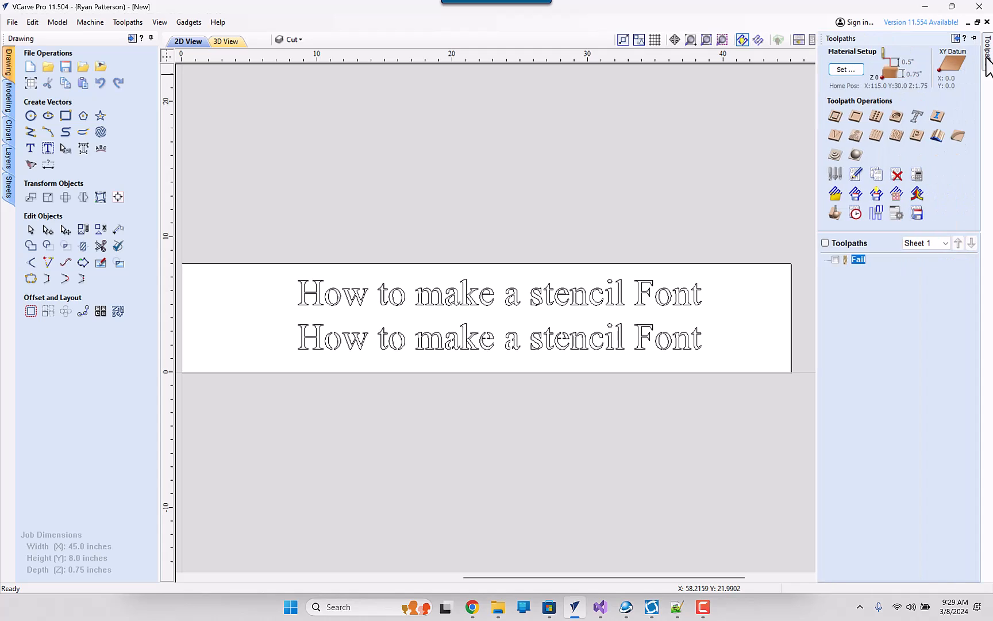
double_click(858, 260)
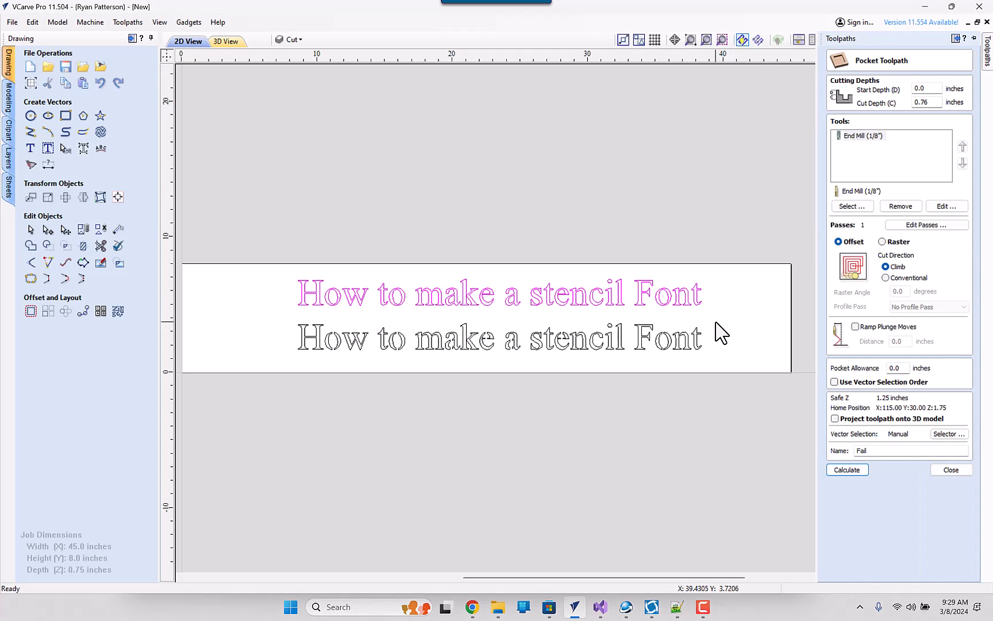
shift+click(299, 359)
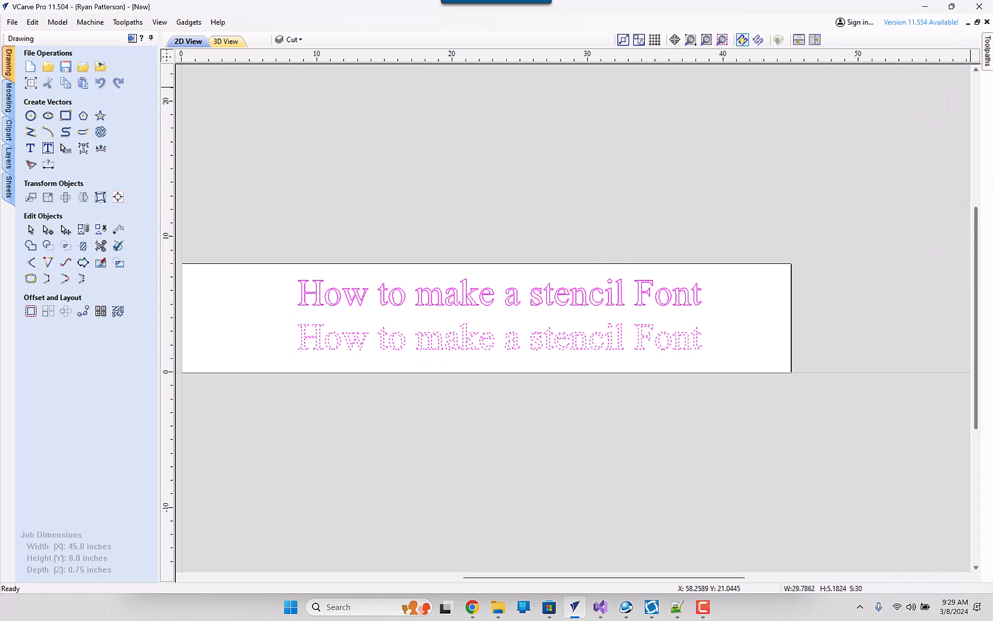
mouse_move(987, 57)
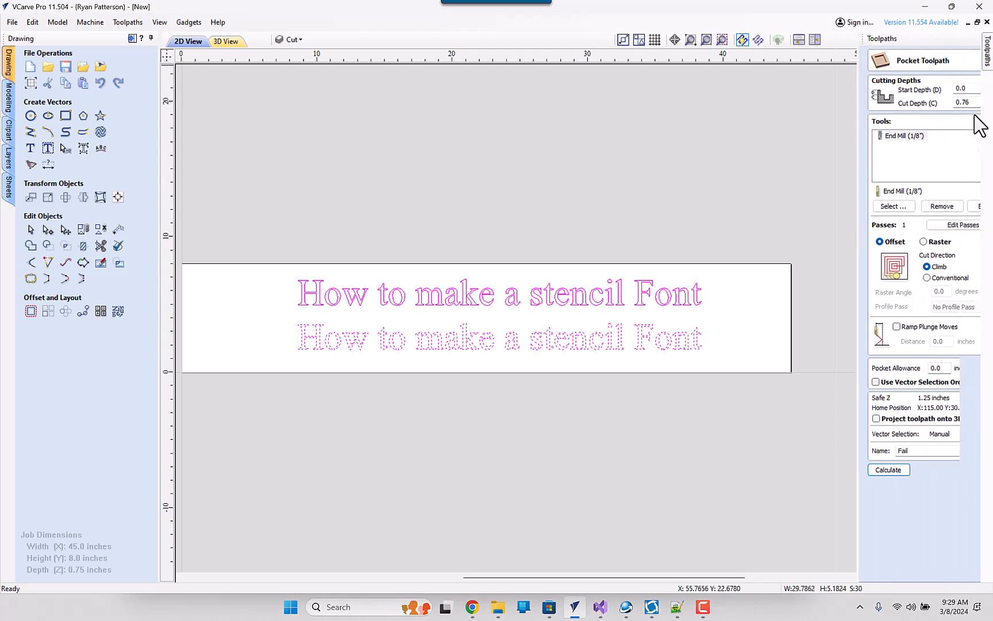
click(847, 470)
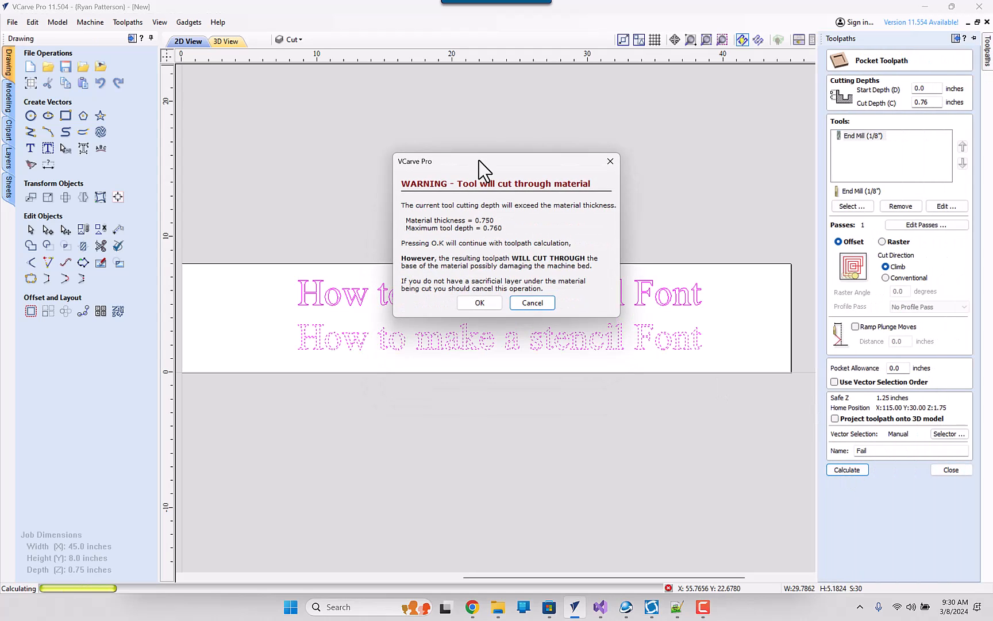
click(479, 305)
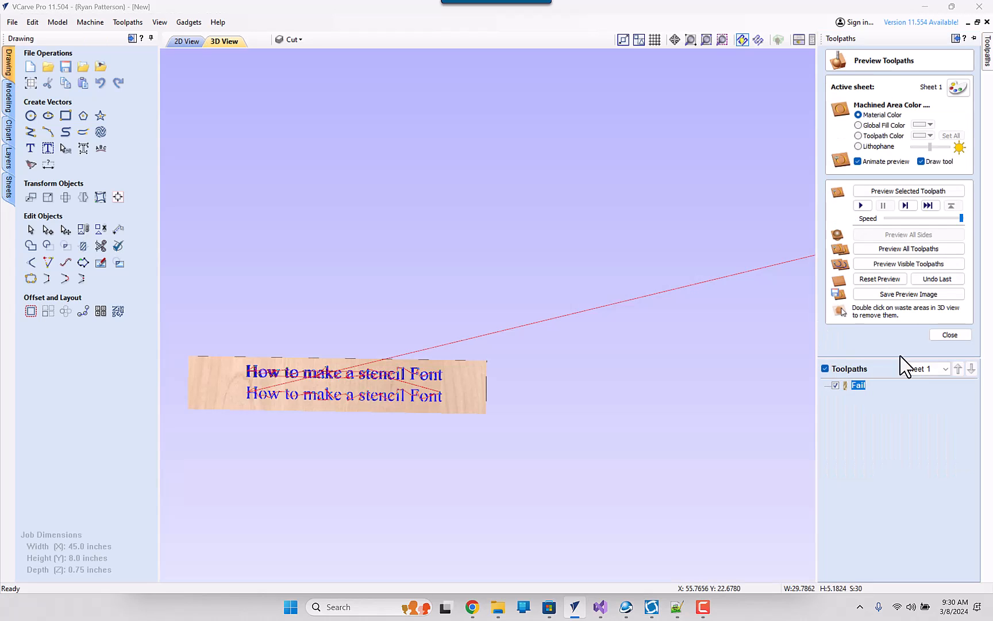
- Reset the preview and simulate all toolpaths on the material in 3D
click(894, 251)
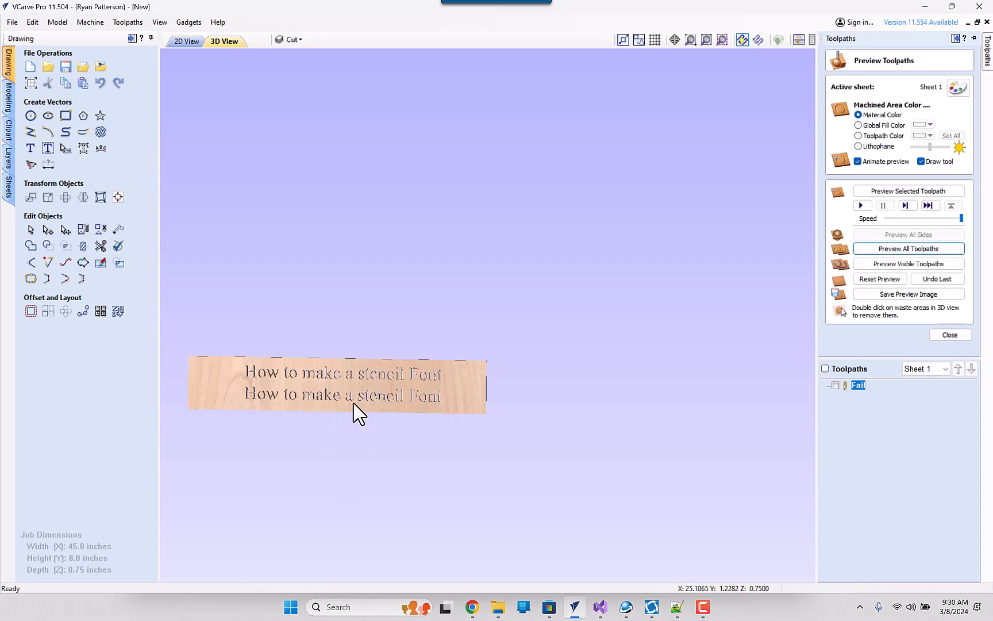
middle_drag(349, 394, 463, 326)
scroll(452, 323, down, 1)
scroll(431, 320, up, 7)
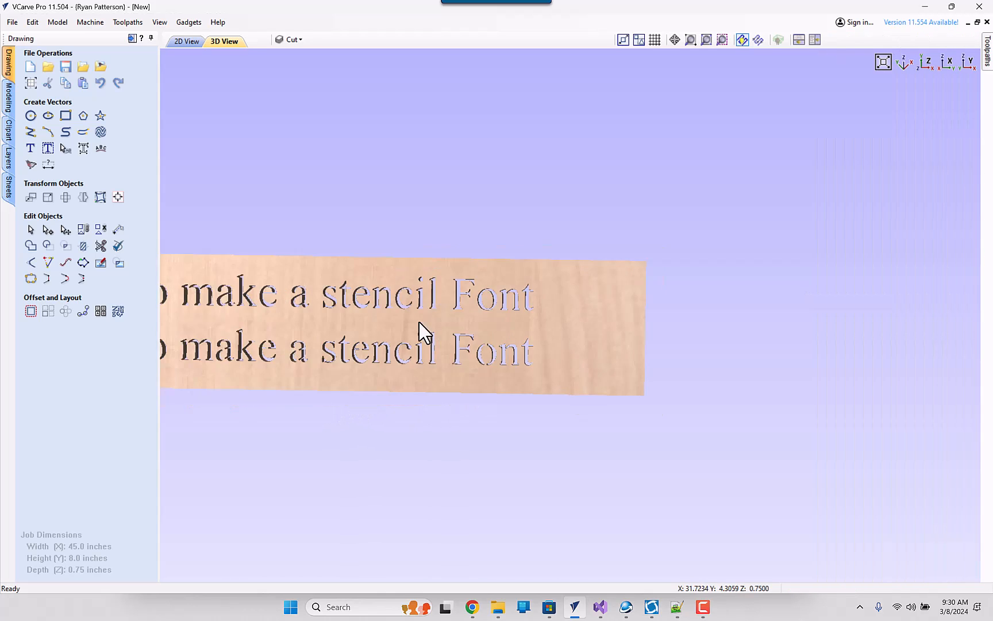
- Remove the loose centres of the upper line's closed letters o, e and a from the 3D preview
middle_drag(375, 353, 680, 304)
scroll(679, 305, down, 1)
scroll(311, 284, up, 5)
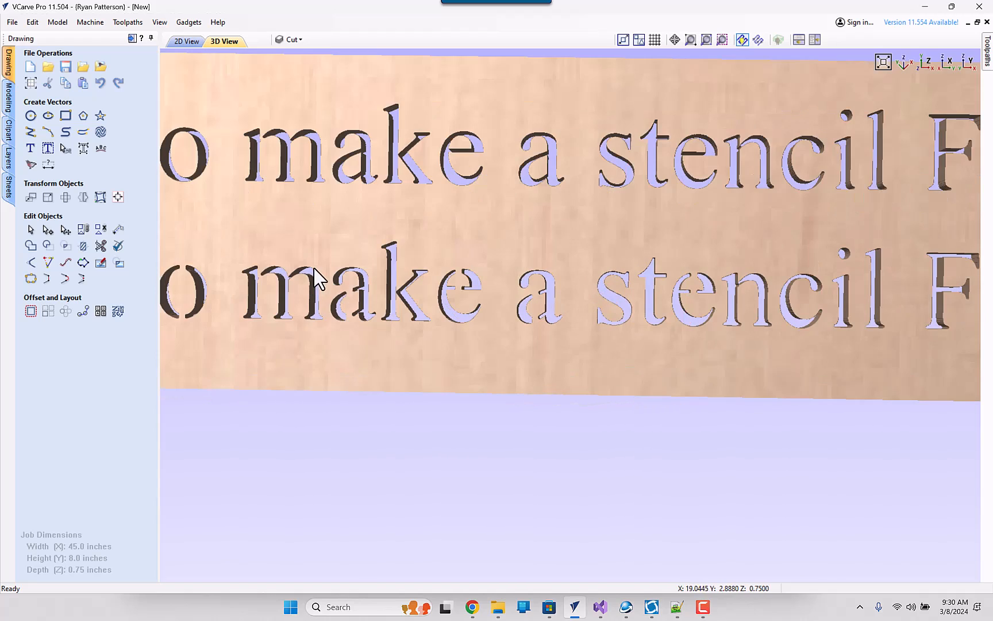
scroll(318, 276, down, 1)
middle_drag(317, 277, 541, 257)
scroll(477, 249, down, 1)
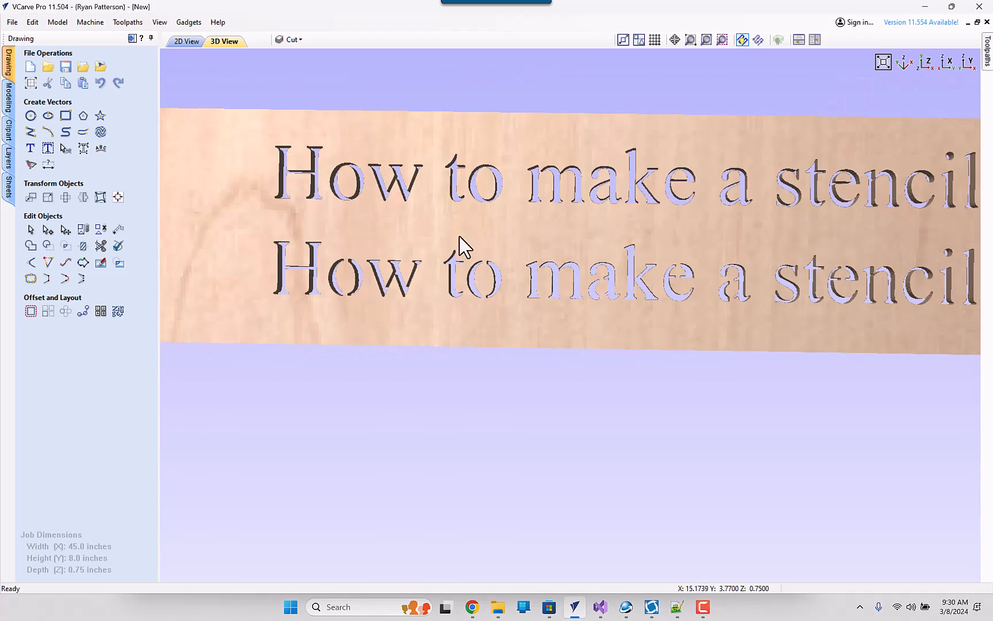
double_click(486, 186)
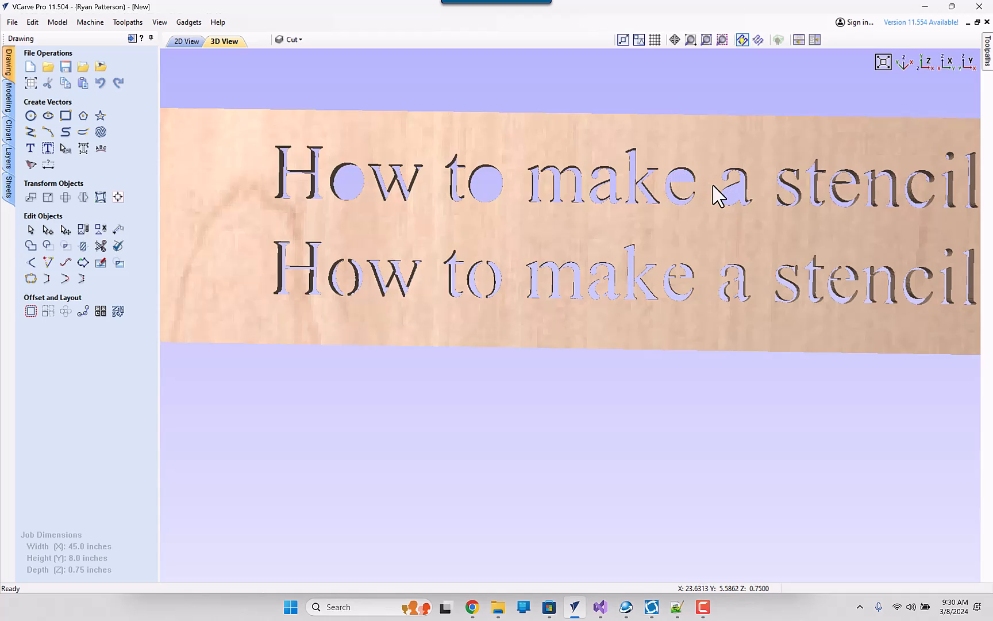
- Compare the bridged letters of the lower line with the unbridged upper line in the 3D preview
scroll(320, 287, up, 4)
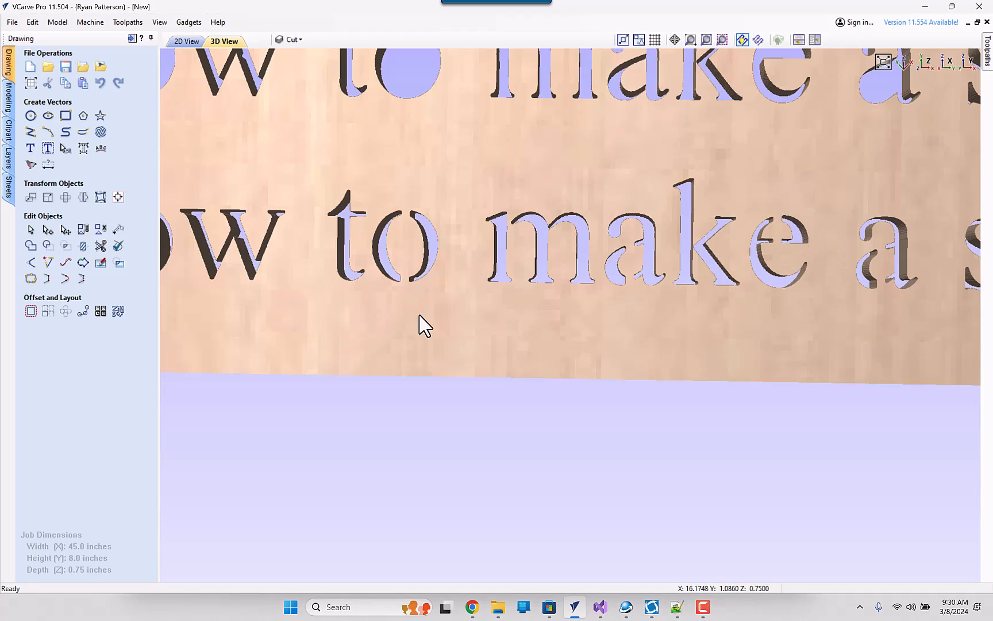
scroll(425, 324, down, 3)
scroll(543, 301, down, 2)
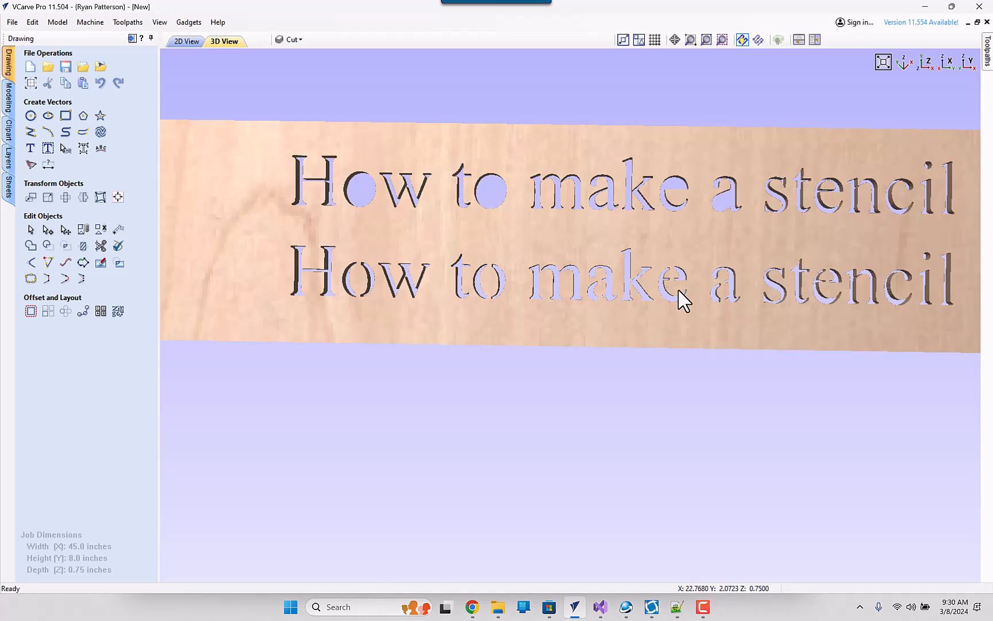
middle_drag(770, 290, 458, 311)
scroll(639, 308, up, 2)
scroll(739, 271, down, 1)
scroll(790, 305, up, 4)
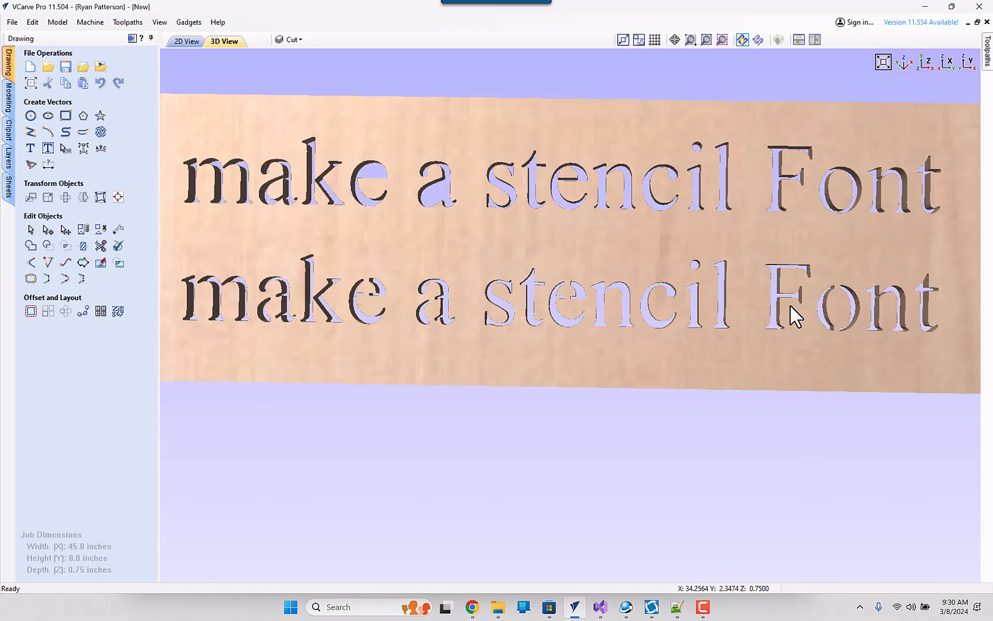
scroll(689, 296, down, 2)
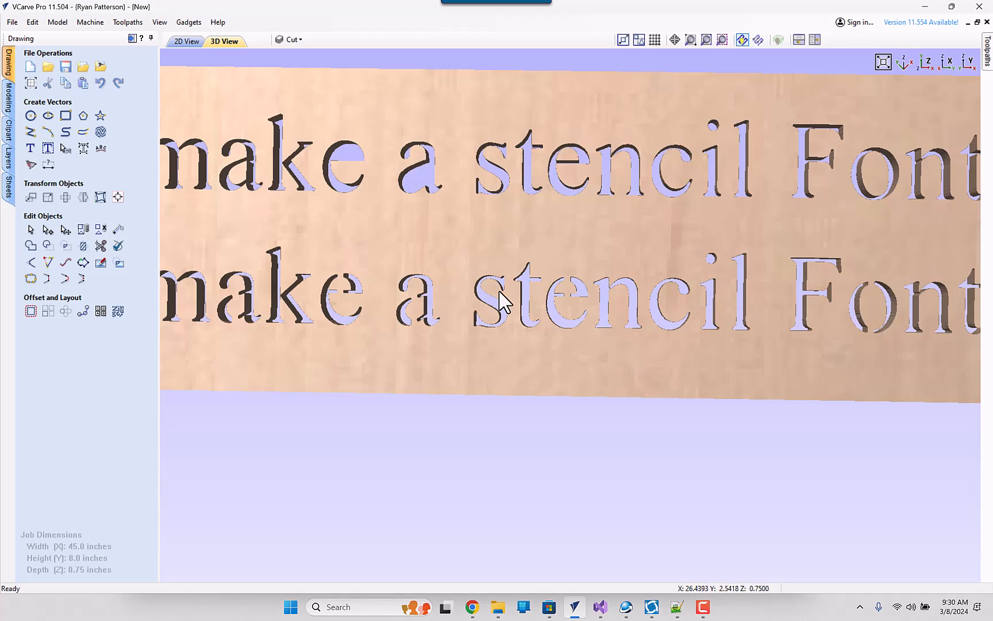
scroll(499, 297, down, 2)
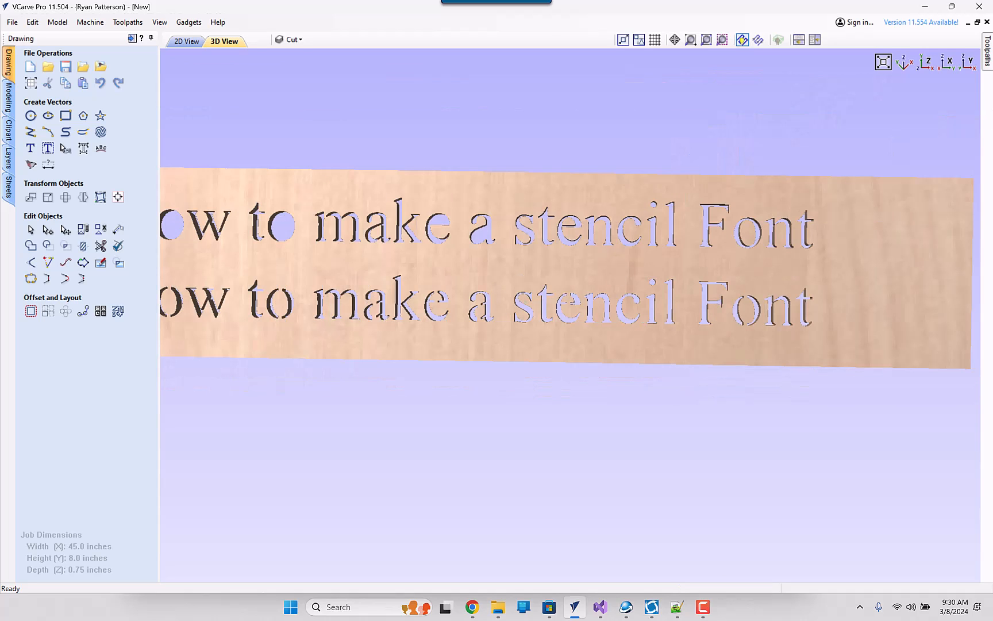